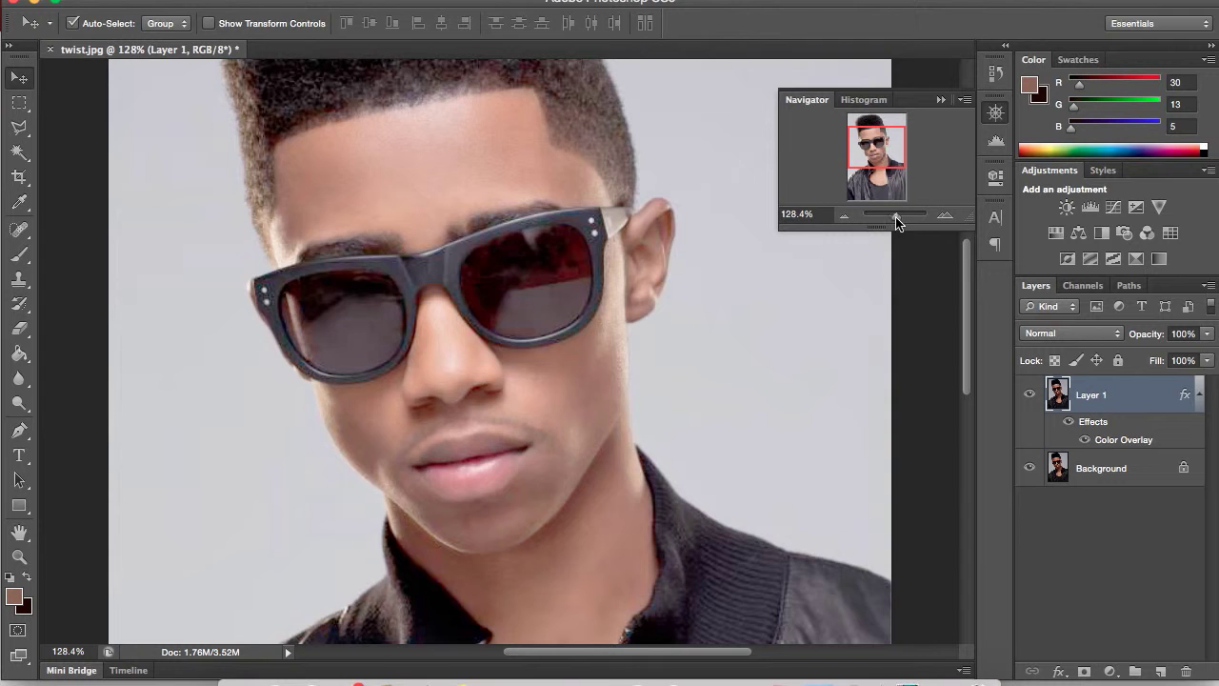
Step: Add a layer above the background and start a brown Pen shape along the face's edge from beside the ear up to the temple
left_click(1109, 471)
left_click(1159, 671)
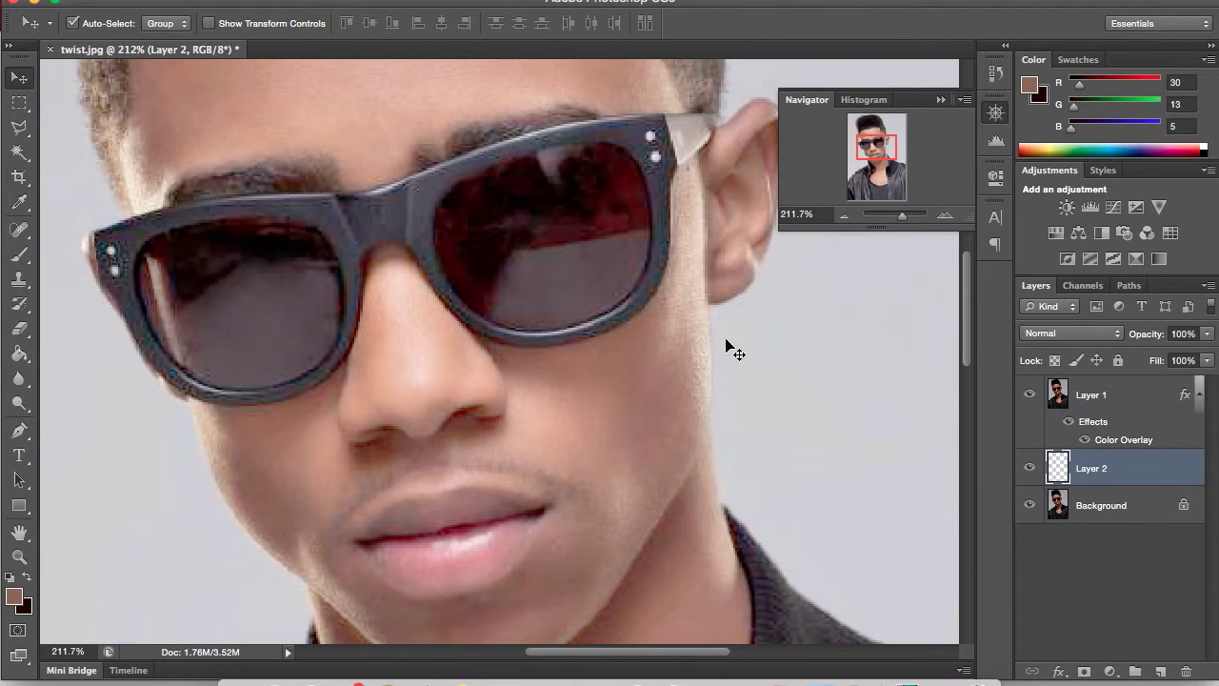
left_click(13, 431)
left_click(705, 244)
left_click(702, 187)
scroll(722, 167, "up", 3)
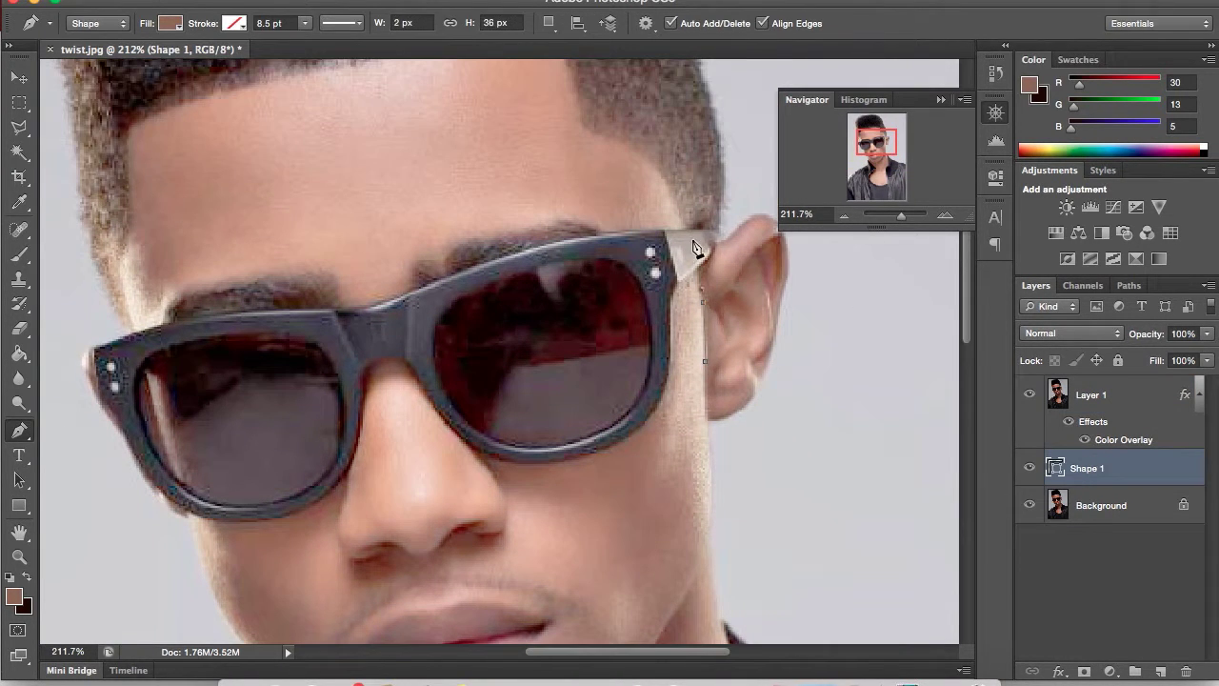
left_click_drag(606, 138, 599, 131)
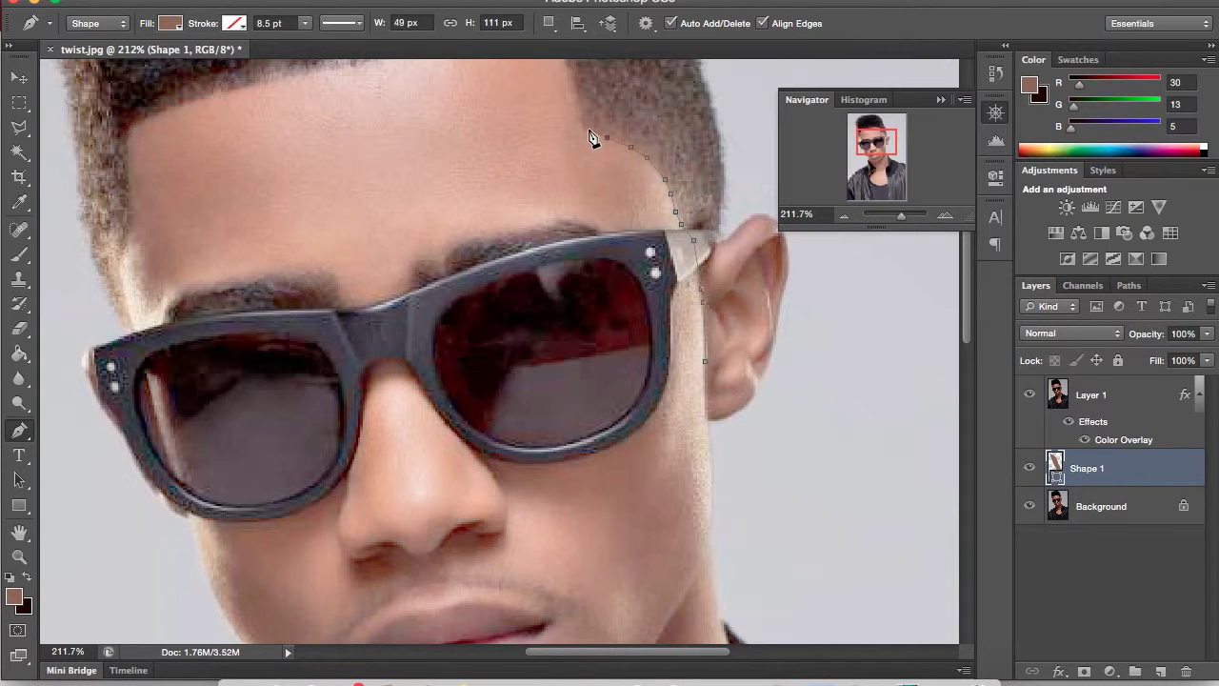
Step: Continue the face shape around the temple corner and along the hairline across the forehead
scroll(584, 136, "up", 3)
left_click(578, 359)
left_click(528, 278)
left_click(459, 284)
left_click(387, 299)
left_click(318, 314)
left_click(236, 329)
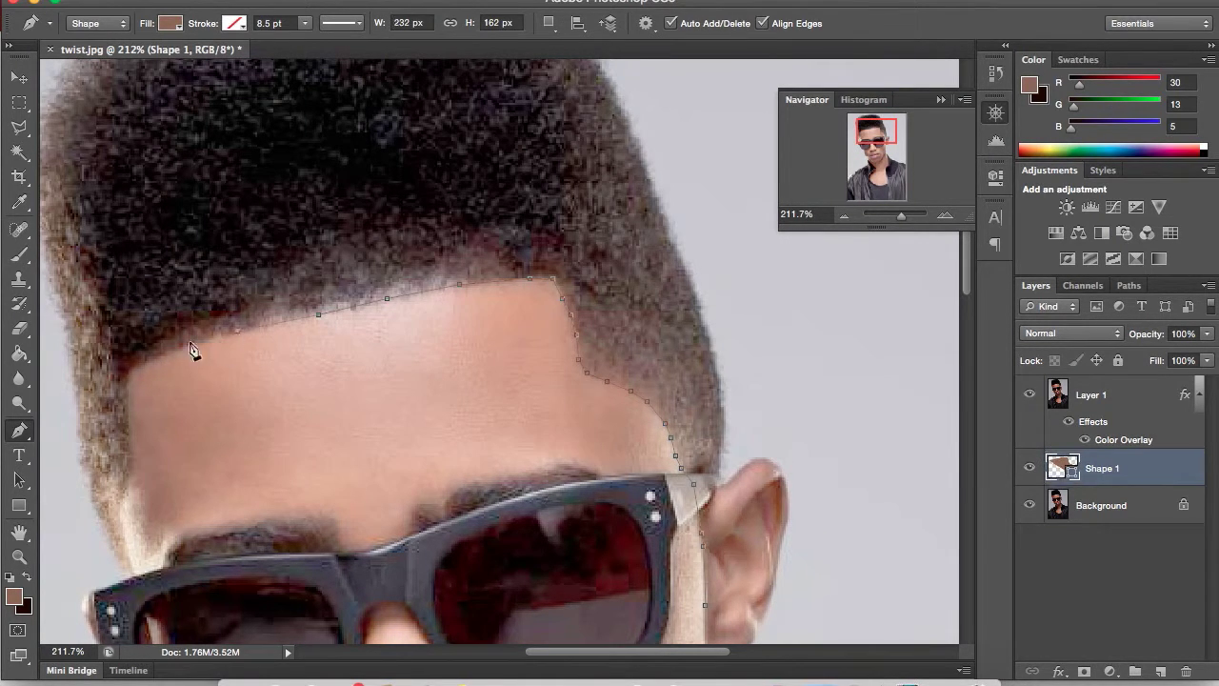
left_click(145, 361)
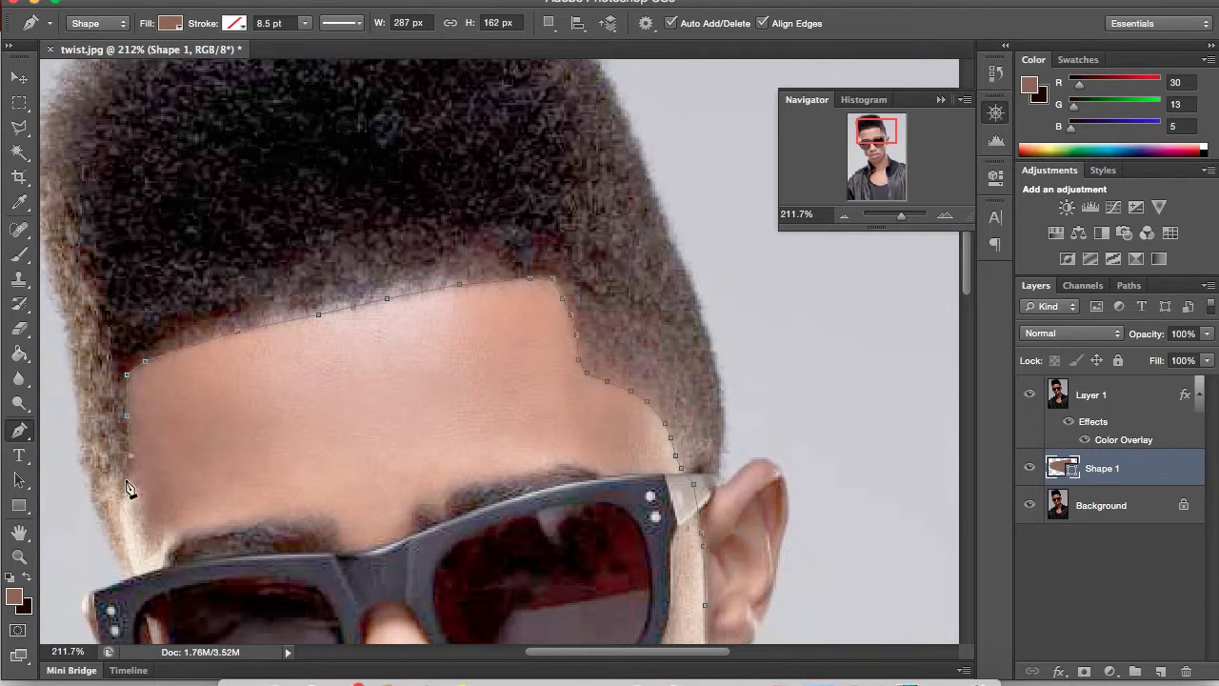
Step: Continue the face outline down the left side of the forehead, across the glasses, to the upper cheek
scroll(133, 570, "down", 8)
scroll(137, 524, "up", 4)
left_click(145, 424)
left_click(170, 487)
left_click(181, 552)
left_click(197, 599)
left_click(210, 625)
scroll(211, 638, "down", 6)
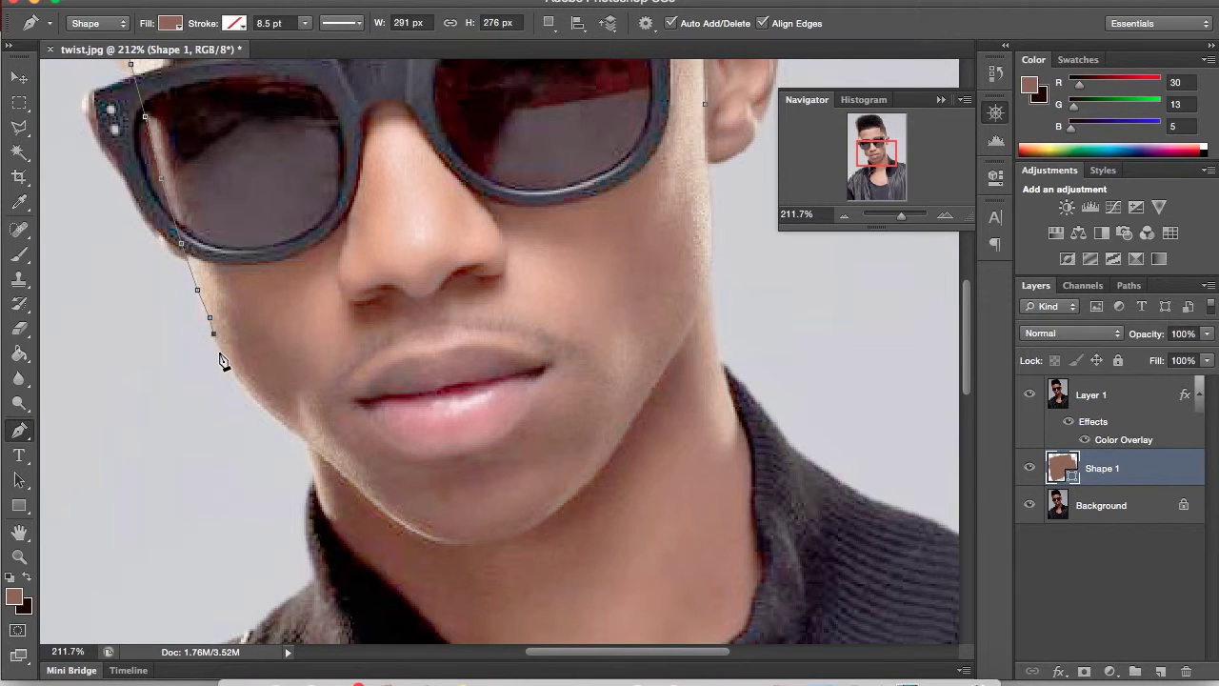
Step: Trace the cheek, jaw and chin and close the face shape at its starting point beside the ear
left_click(237, 380)
left_click(260, 402)
left_click(274, 417)
left_click(302, 441)
left_click(326, 462)
left_click(343, 479)
left_click(383, 512)
left_click(405, 531)
left_click(439, 545)
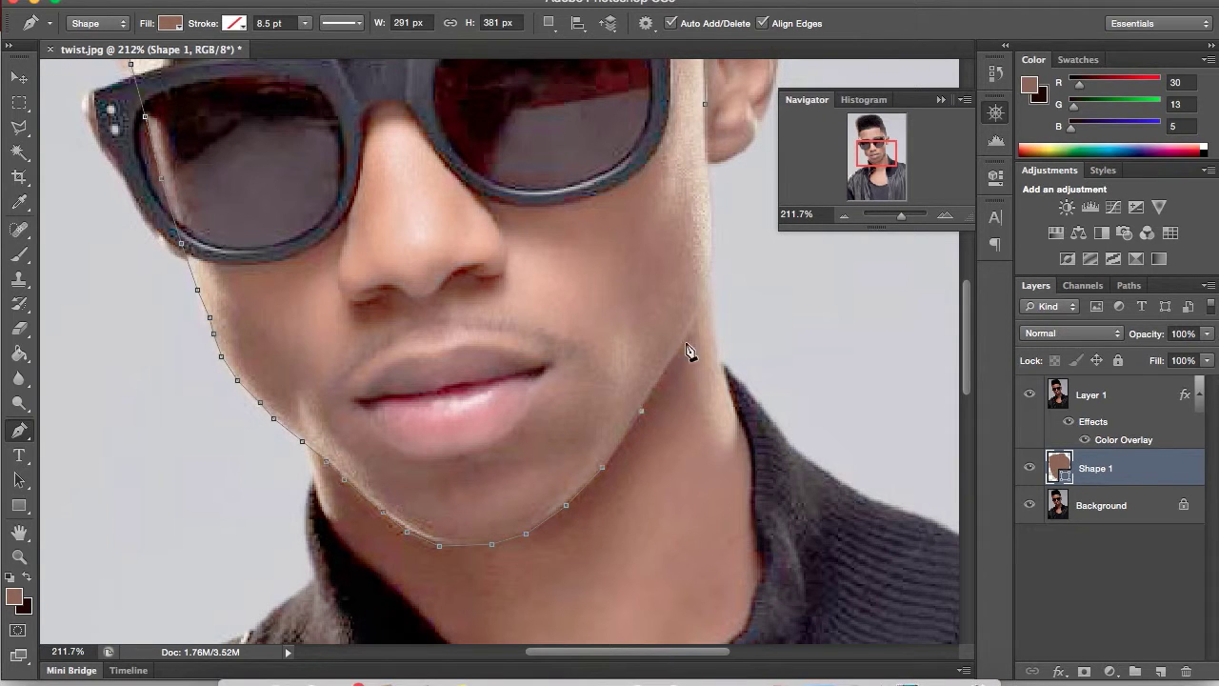
left_click(707, 283)
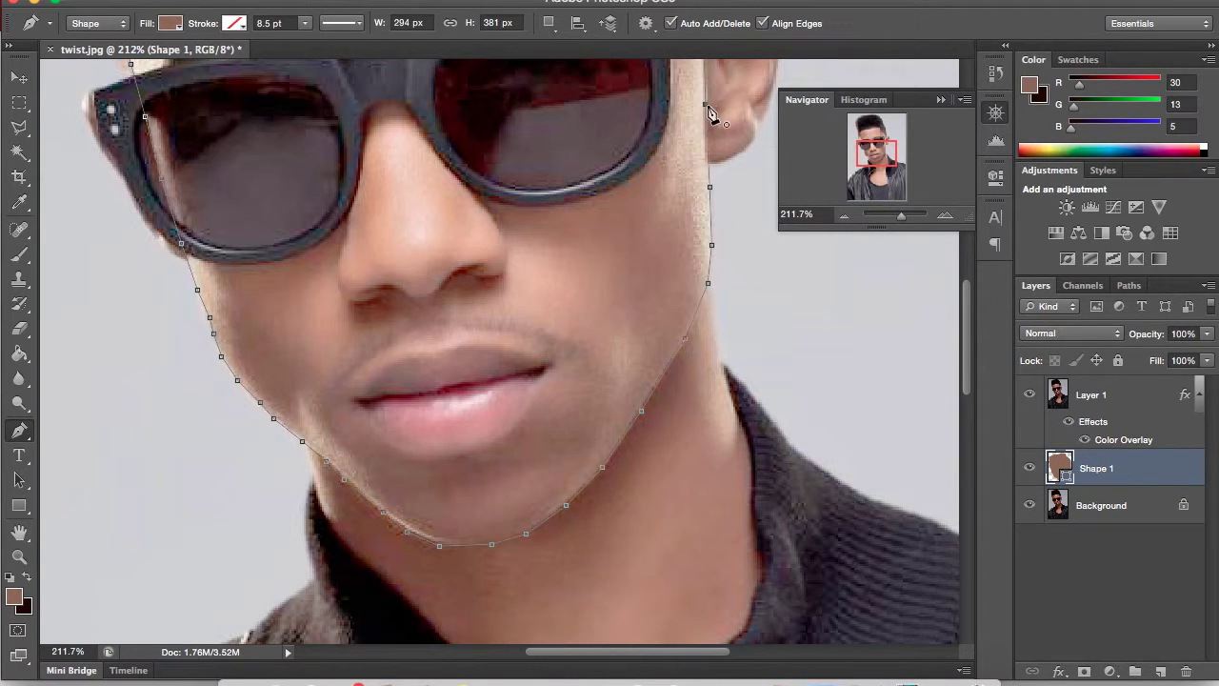
left_click(706, 105)
Step: Set the foreground color to a slightly lighter brown
scroll(708, 108, "up", 5)
scroll(708, 108, "right", 3)
left_click(15, 596)
left_click_drag(980, 261, 983, 249)
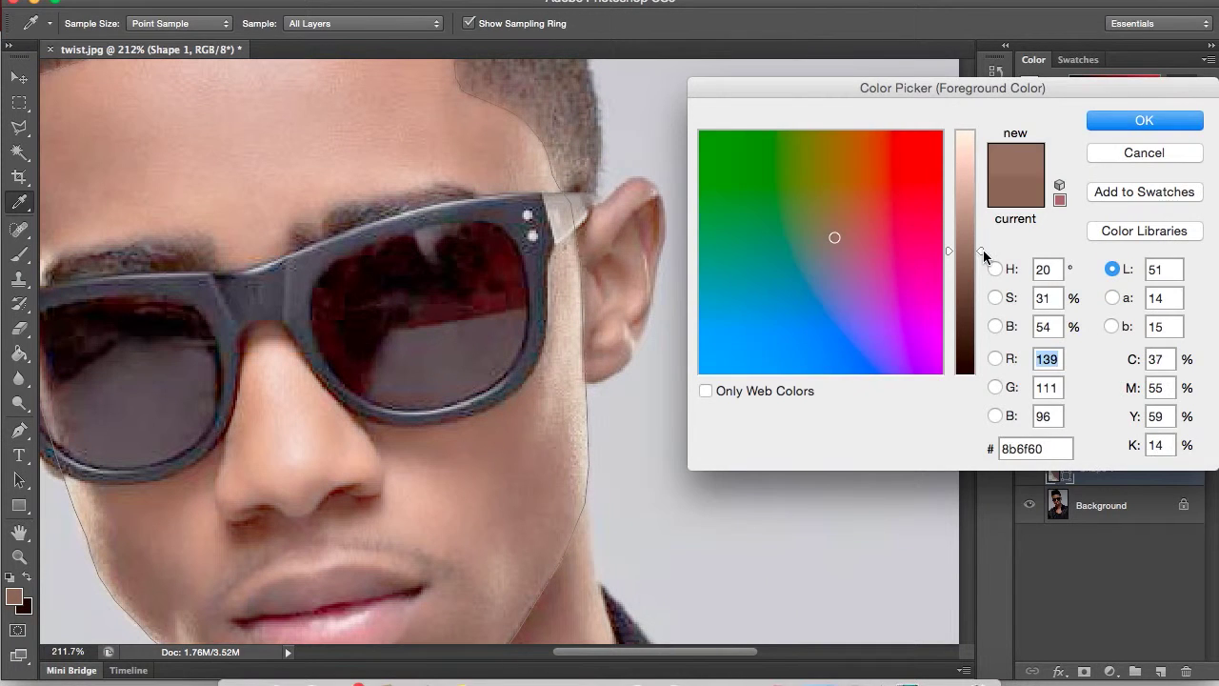
left_click(1141, 126)
Step: Add a layer above the background and trace the ear with the Pen tool from the lobe around to its upper edge
left_click(1135, 495)
left_click(1161, 672)
left_click(568, 375)
left_click(598, 381)
left_click(616, 370)
left_click(632, 353)
left_click(648, 314)
left_click(657, 273)
left_click(665, 229)
left_click(659, 193)
left_click(649, 180)
left_click(635, 176)
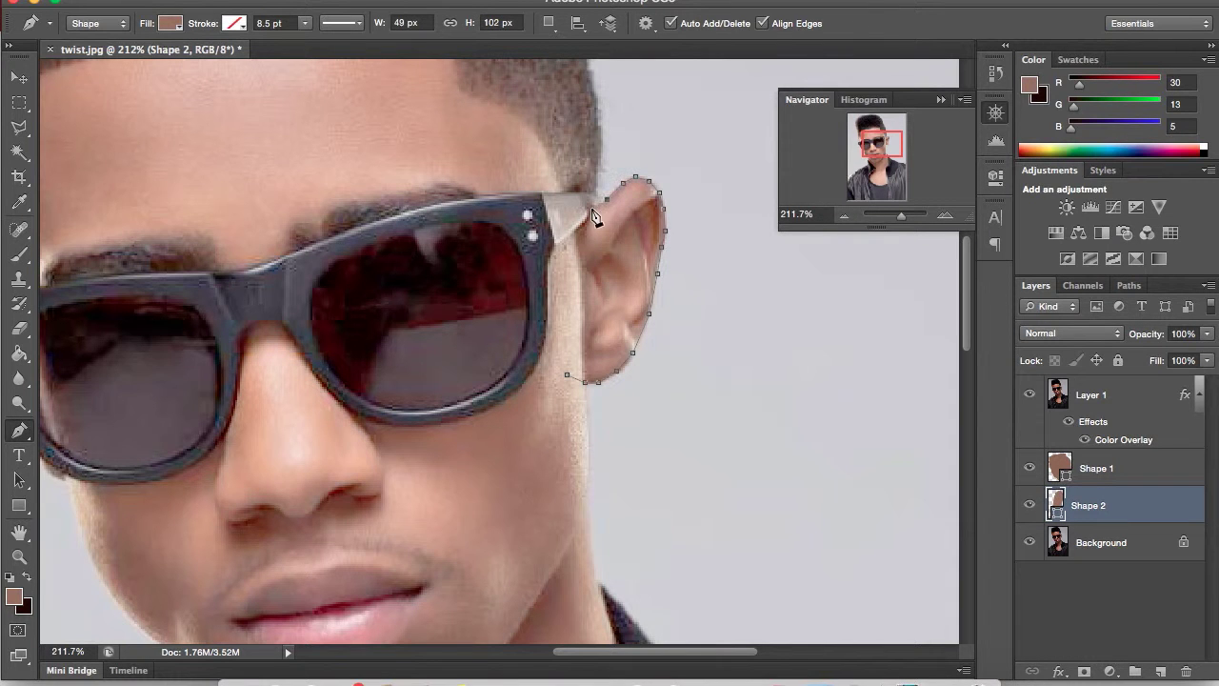
Step: Start a Pen shape for the neck and chest, running from the jaw down across the left collar to the shirt neckline
scroll(561, 390, "down", 5)
scroll(562, 400, "up", 4)
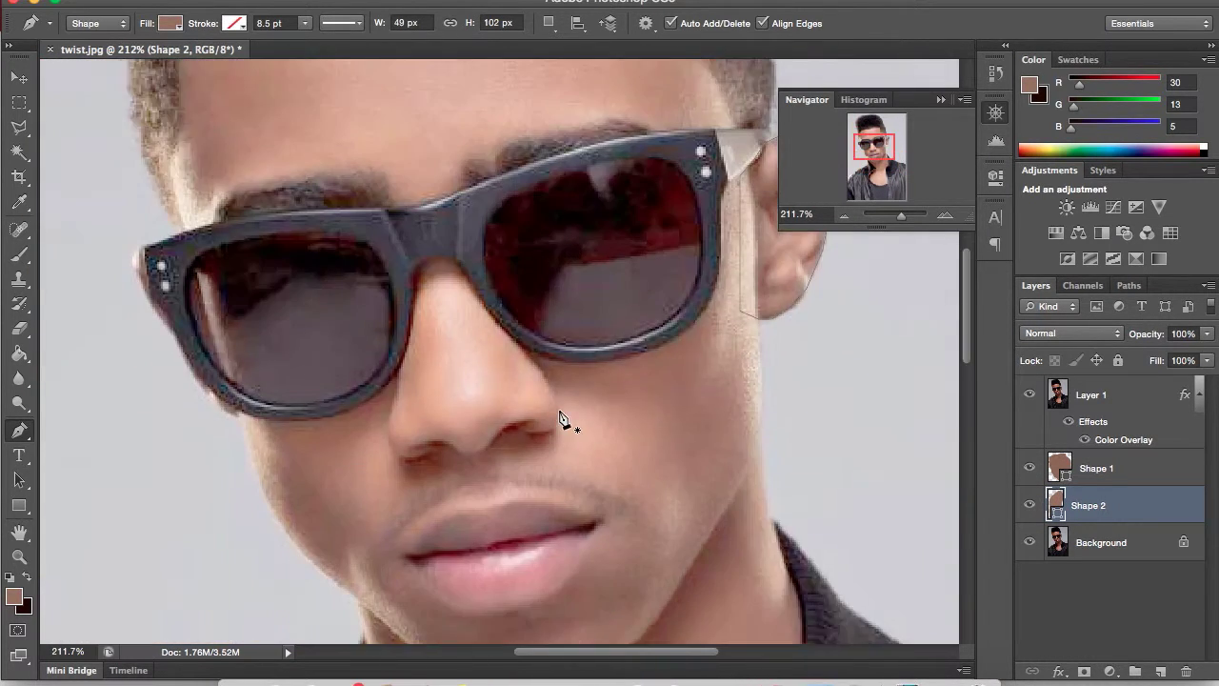
scroll(561, 404, "down", 6)
scroll(562, 419, "up", 3)
left_click(162, 130)
left_click(193, 222)
left_click(207, 386)
left_click(180, 560)
scroll(191, 571, "down", 4)
left_click(204, 433)
left_click(236, 473)
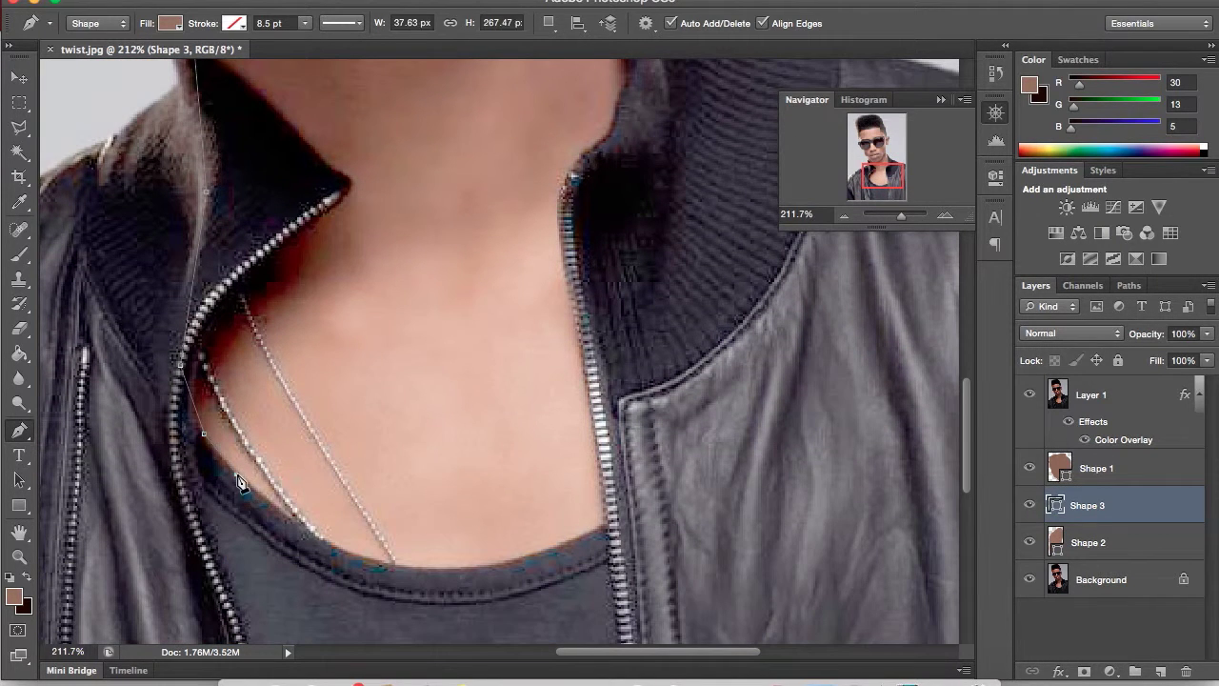
Step: Trace the shirt's curved neckline across the chest to the right jacket zipper
left_click(283, 515)
left_click(344, 548)
left_click(385, 560)
left_click(443, 567)
left_click(487, 560)
left_click(573, 541)
left_click(608, 524)
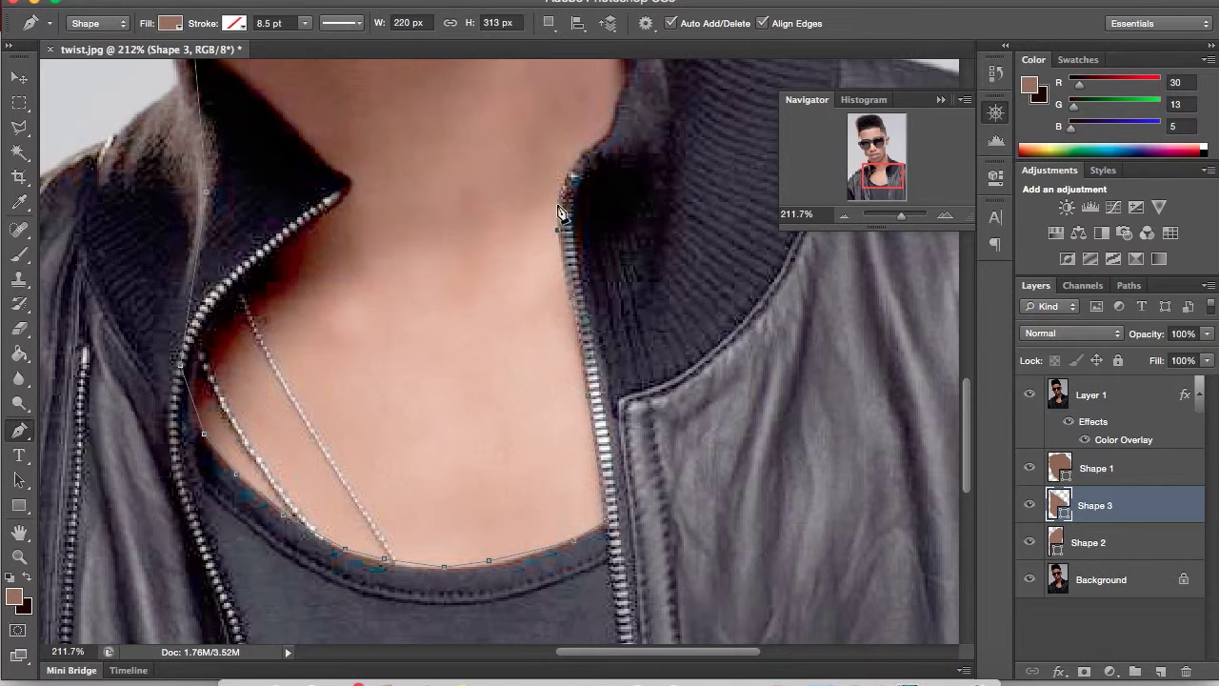
Step: Trace up the right zipper and side of the neck and close the neck and chest shape behind the face
left_click(610, 125)
scroll(615, 133, "up", 5)
left_click(624, 319)
left_click(623, 302)
left_click(614, 245)
left_click(614, 202)
left_click(607, 168)
left_click(594, 136)
scroll(594, 271, "up", 7)
left_click(571, 372)
left_click(162, 565)
Step: Set the foreground color to the black sampled from the hair
scroll(191, 572, "up", 5)
scroll(206, 574, "up", 2)
left_click(15, 596)
left_click(495, 190)
left_click(1142, 120)
Step: Add a layer directly above the background and start a black Pen shape up the right side of the hair from the ear
left_click(1066, 581)
left_click(706, 490)
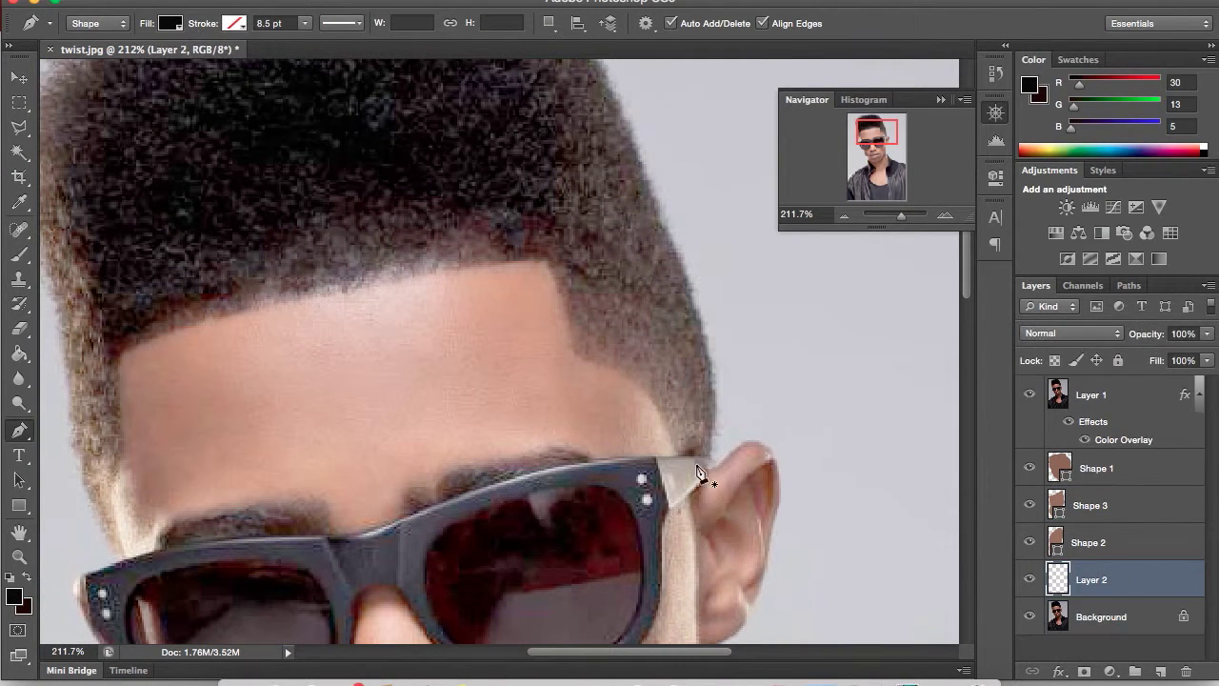
left_click(711, 441)
left_click(715, 390)
left_click(704, 334)
left_click(681, 254)
left_click(655, 204)
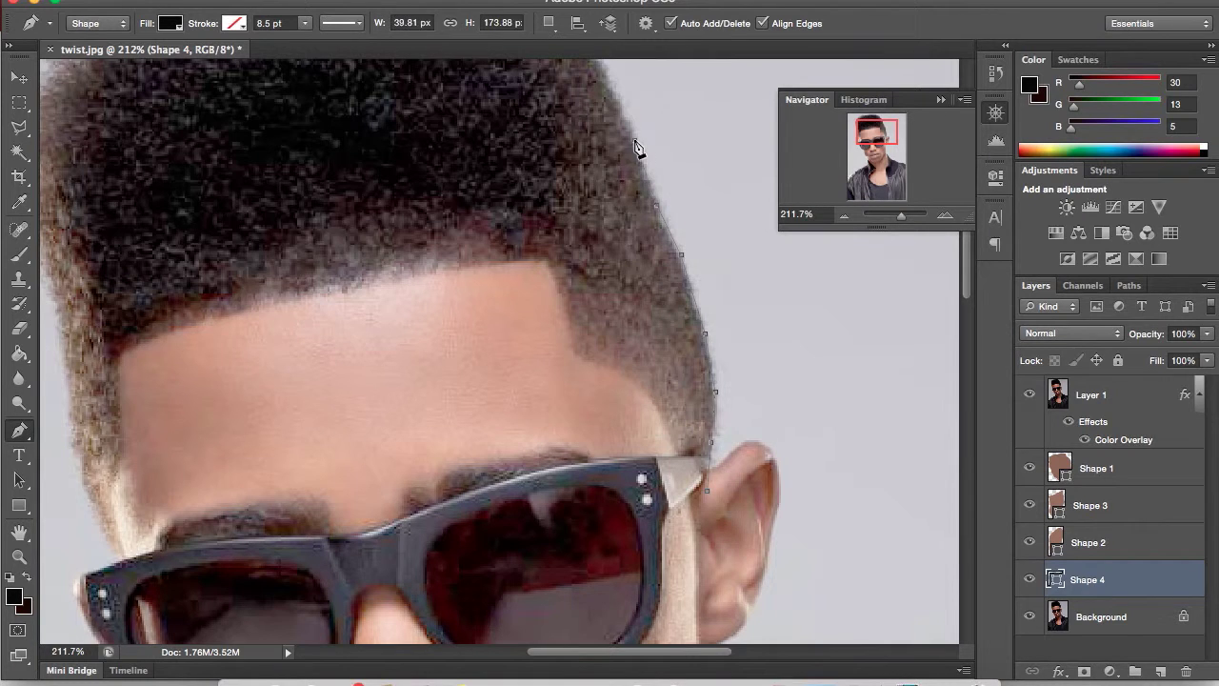
scroll(629, 281, "up", 5)
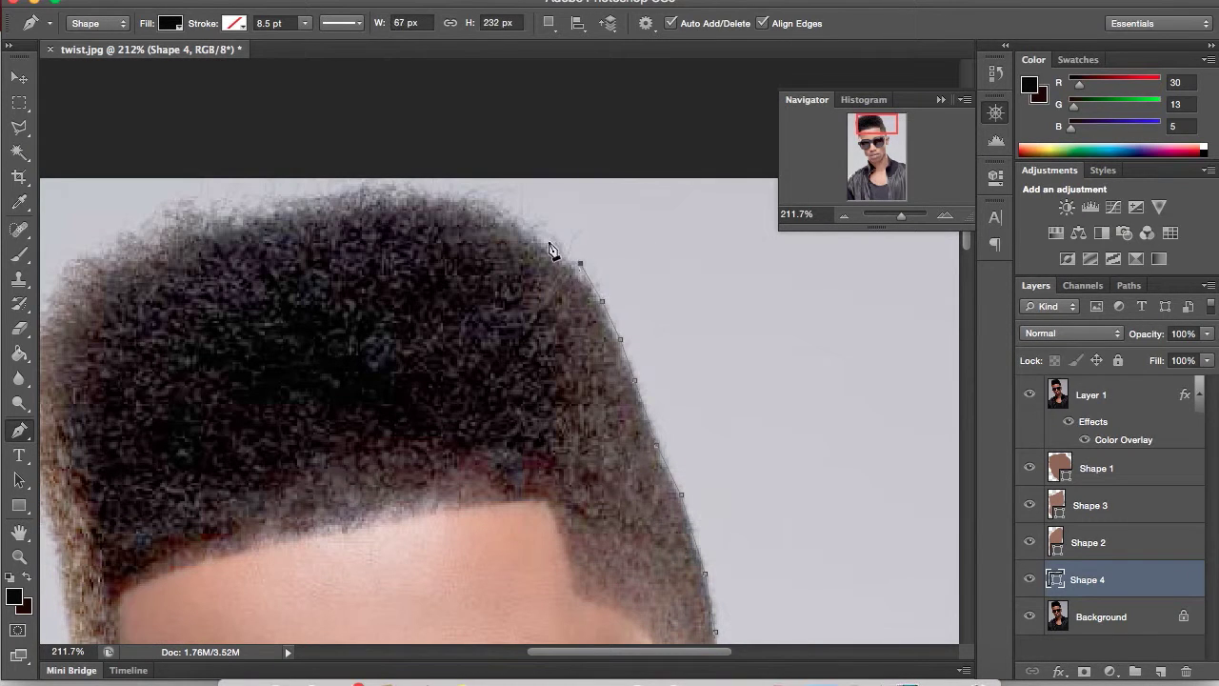
Step: Continue the hair shape across the top of the head to its upper left corner
left_click(505, 215)
left_click(468, 202)
left_click(434, 195)
left_click(271, 202)
left_click(118, 247)
left_click(85, 252)
left_click(59, 272)
scroll(55, 304, "down", 1)
scroll(56, 304, "left", 1)
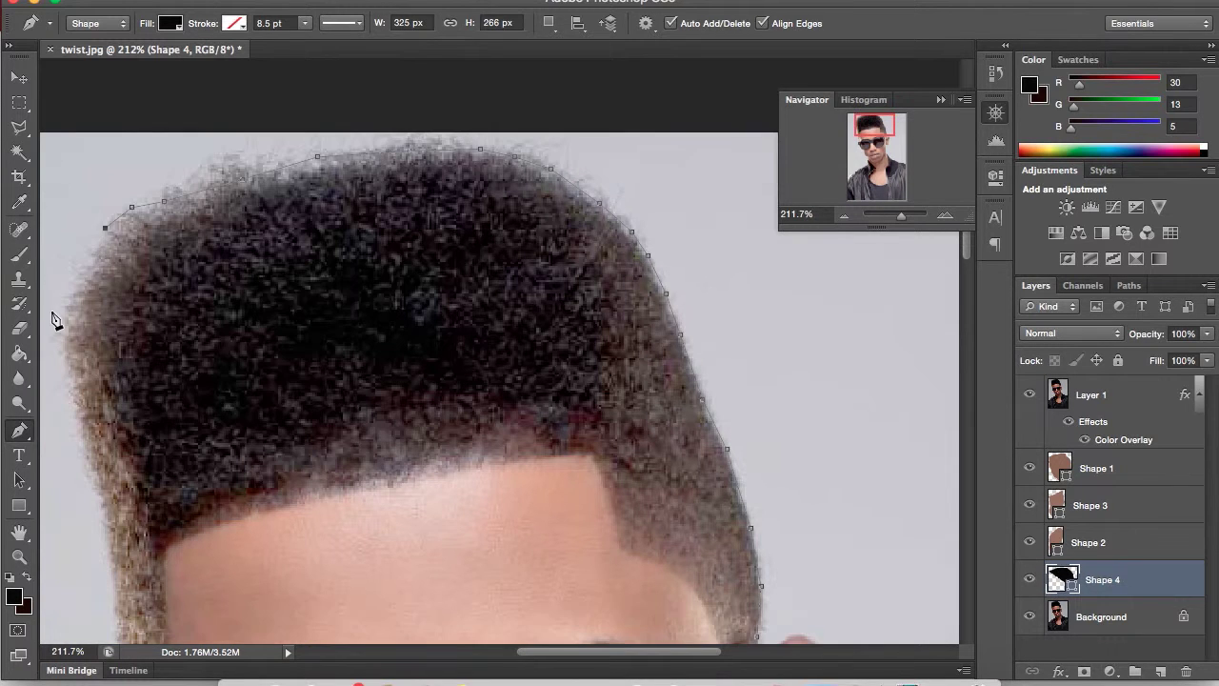
Step: Trace the left side of the hair down toward the sideburn
left_click(77, 262)
left_click(59, 317)
left_click(57, 343)
scroll(116, 631, "down", 5)
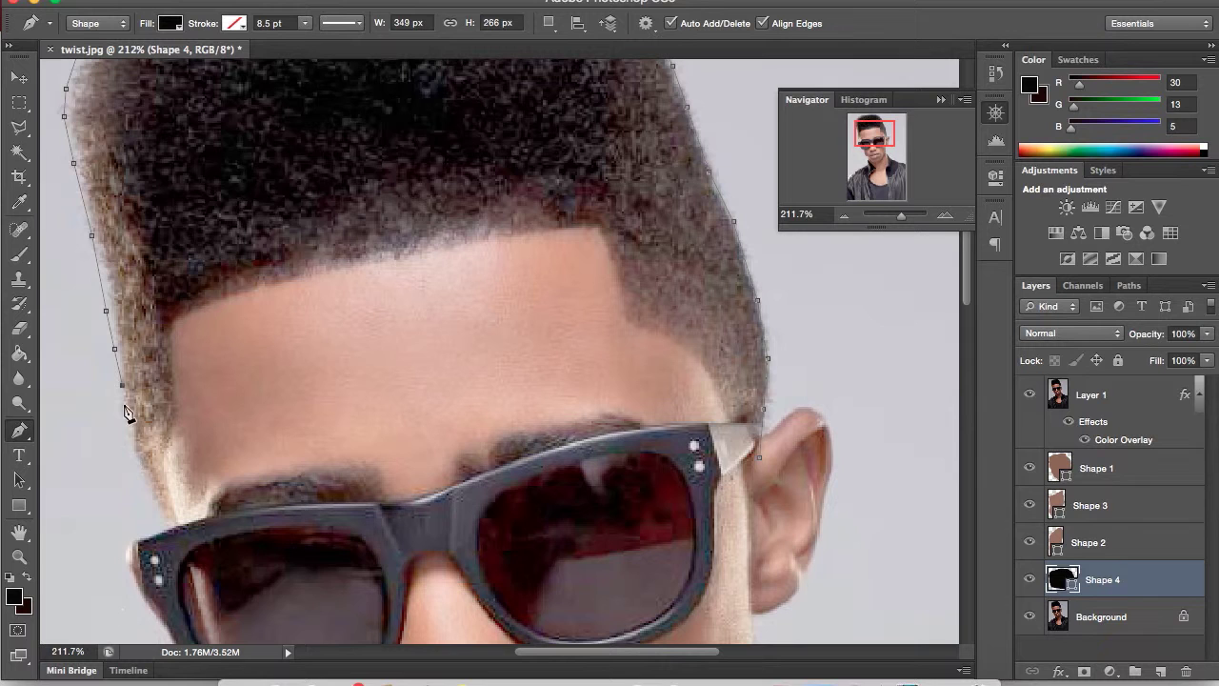
left_click(133, 452)
left_click(152, 482)
left_click(160, 510)
Step: Undo the last two anchor points and retrace the lower sideburn edge of the hair shape toward the glasses
key("super+alt+z")
key("super+alt+z")
right_click(162, 504)
left_click(142, 471)
left_click(142, 472)
left_click(155, 496)
left_click(169, 518)
left_click(180, 528)
Step: Hide and show Layer 1 to compare the traced shapes with the photo at full view and close up
left_click_drag(901, 215, 891, 215)
left_click(1057, 394)
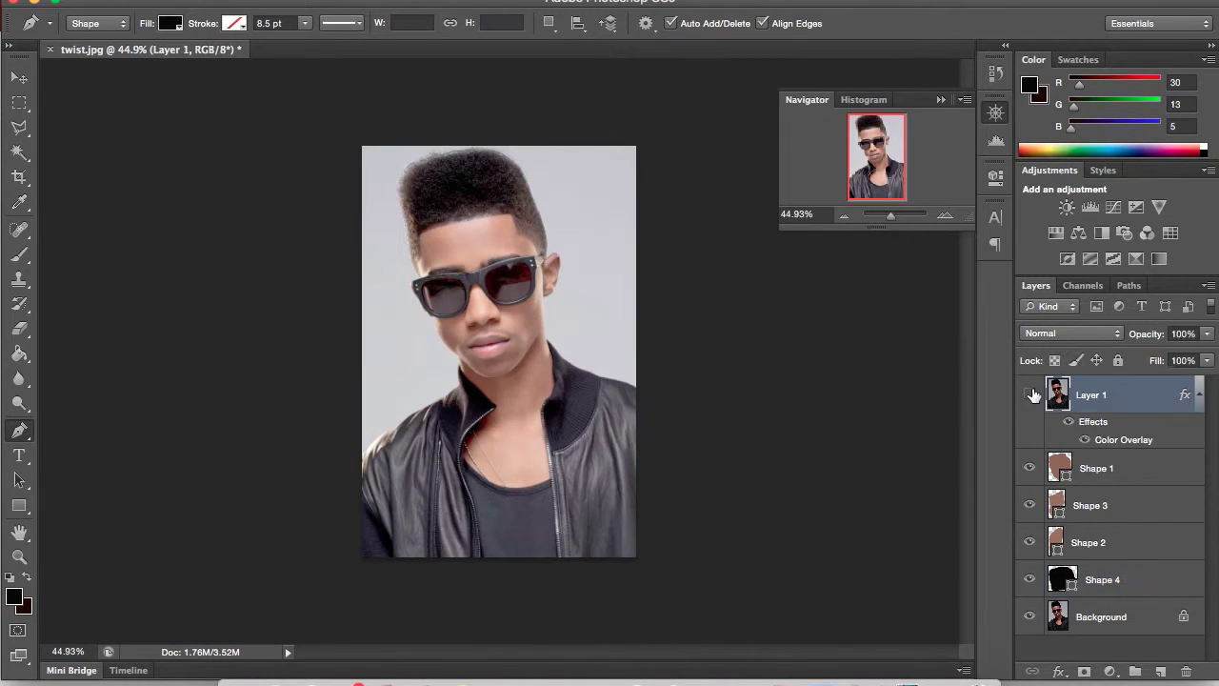
left_click(1028, 395)
left_click(1030, 393)
left_click(1030, 393)
left_click(898, 215)
left_click_drag(888, 166, 864, 125)
left_click(1029, 394)
Step: Set the foreground color to a darkened shade sampled from the bridge of the glasses
left_click(14, 596)
left_click(409, 240)
left_click_drag(979, 298, 978, 341)
left_click(1130, 127)
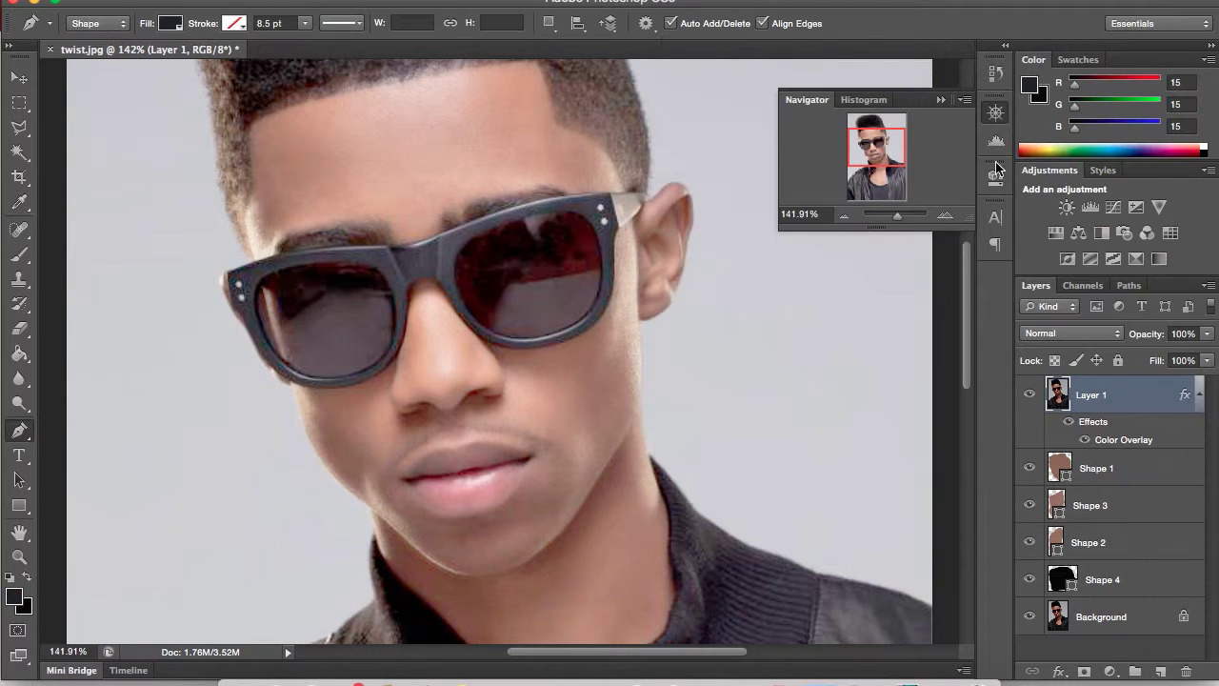
Step: Add a layer above the face shape and start a dark Pen shape from the glasses' bridge along the left lens's upper rim
left_click(905, 216)
left_click_drag(872, 143, 864, 137)
left_click(1124, 471)
left_click(1160, 671)
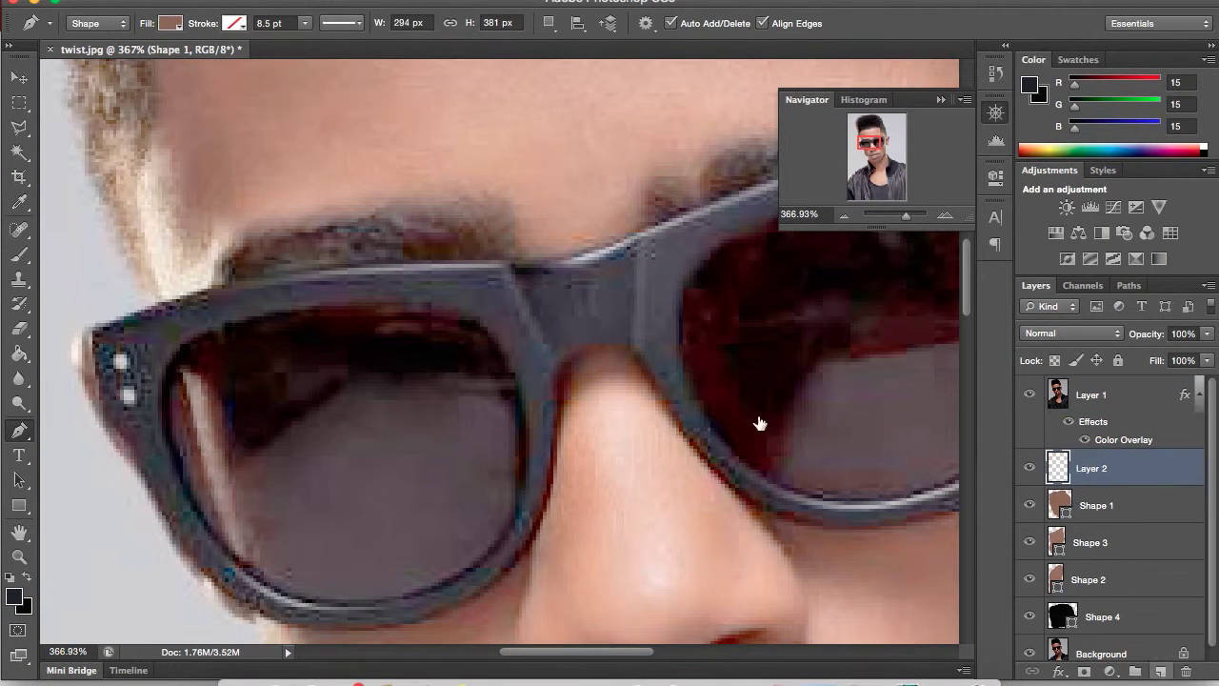
left_click(582, 254)
left_click_drag(519, 260, 481, 260)
left_click(519, 259, "alt")
left_click(466, 260)
left_click(406, 260)
left_click(338, 269)
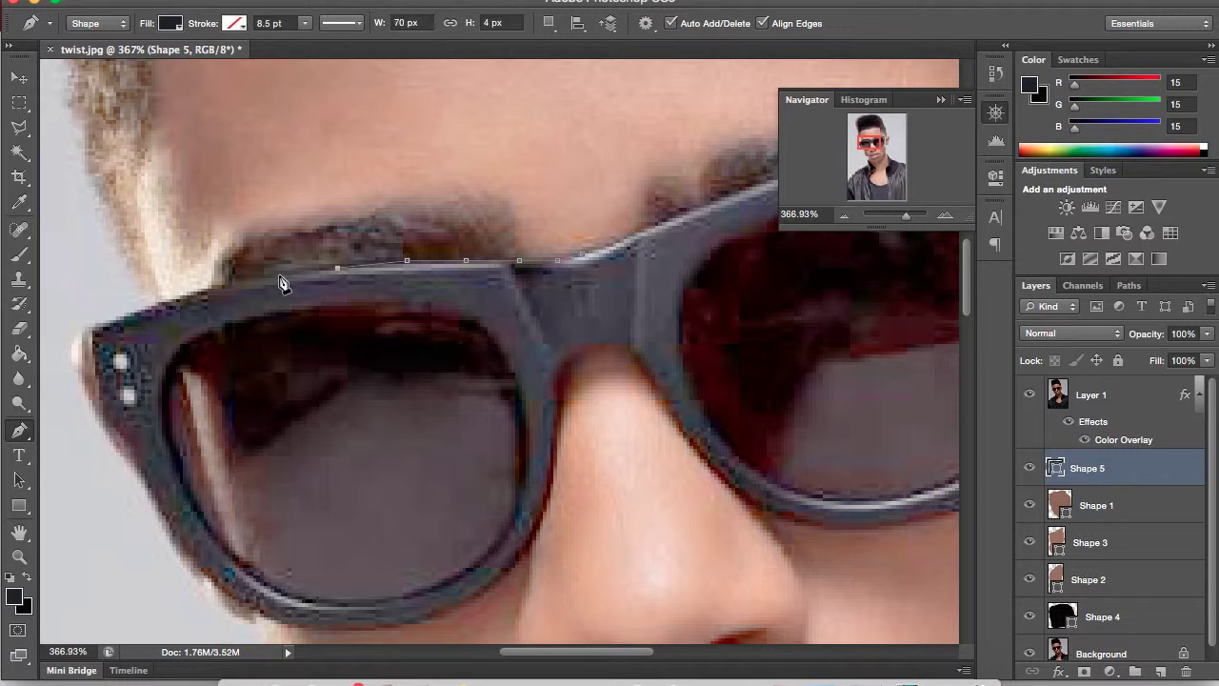
Step: Continue the glasses outline along the upper rim and around the outer left corner beside the rivets
left_click(233, 281)
left_click(173, 301)
left_click(126, 310)
left_click(86, 326)
left_click(74, 341)
left_click(74, 368)
left_click(79, 389)
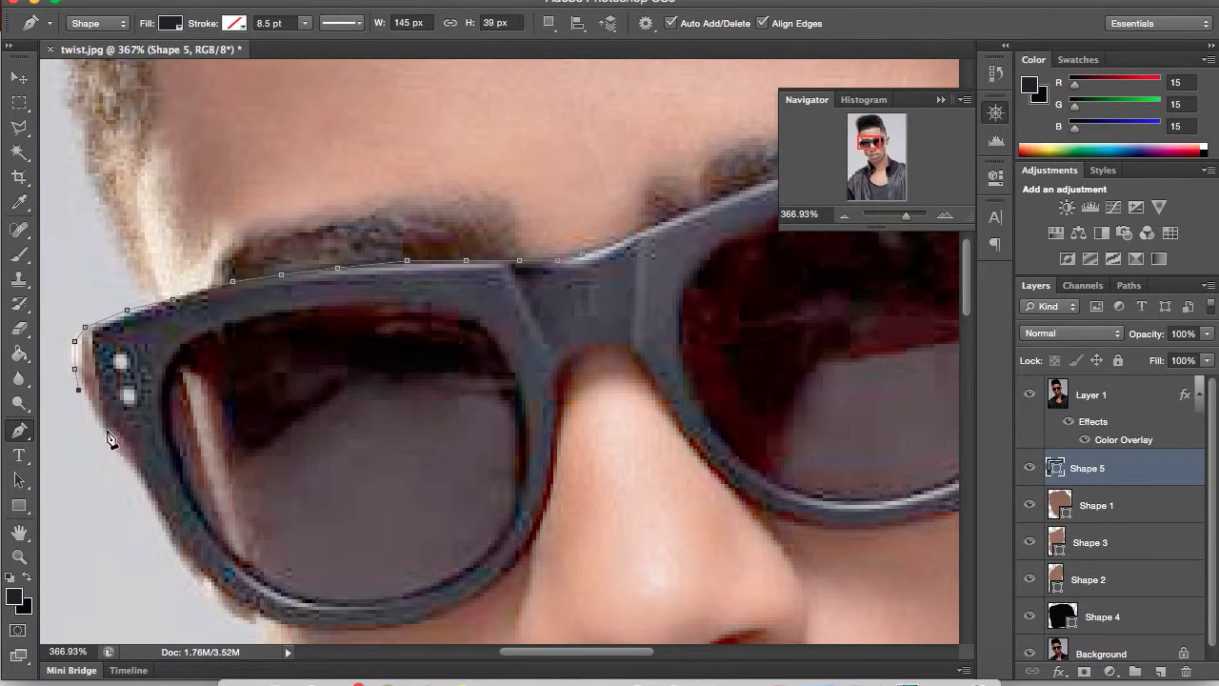
Step: Continue the glasses outline down the left lens's outer edge and along its lower rim
left_click(122, 447)
left_click(141, 476)
left_click(170, 535)
left_click(208, 578)
left_click(253, 610)
left_click(308, 631)
left_click(375, 631)
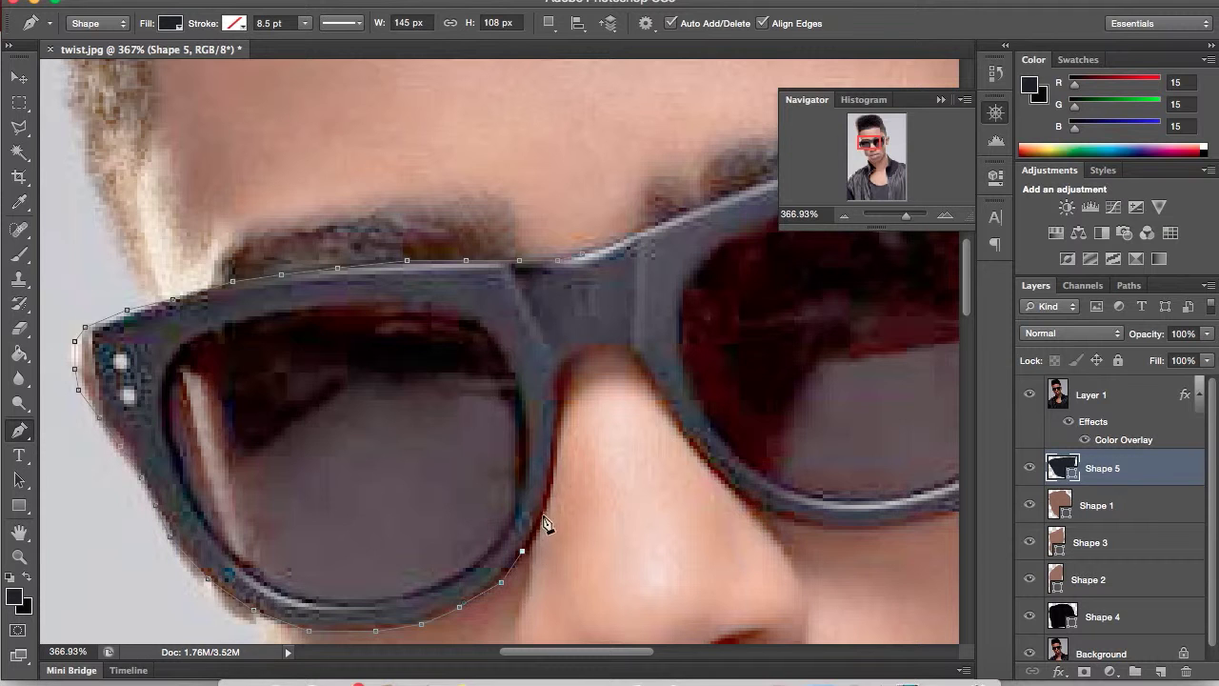
Step: Carry the glasses outline around the nose bridge to the start of the right lens's lower rim
left_click(589, 347)
left_click(616, 347)
left_click(640, 365)
left_click(669, 407)
left_click(690, 442)
left_click_drag(746, 478, 378, 366)
Step: Trace the glasses outline along the right lens's lower rim to its outer edge
left_click(353, 367)
left_click(384, 390)
left_click(448, 416)
left_click(527, 419)
left_click(594, 401)
left_click(639, 380)
left_click(672, 359)
left_click(706, 312)
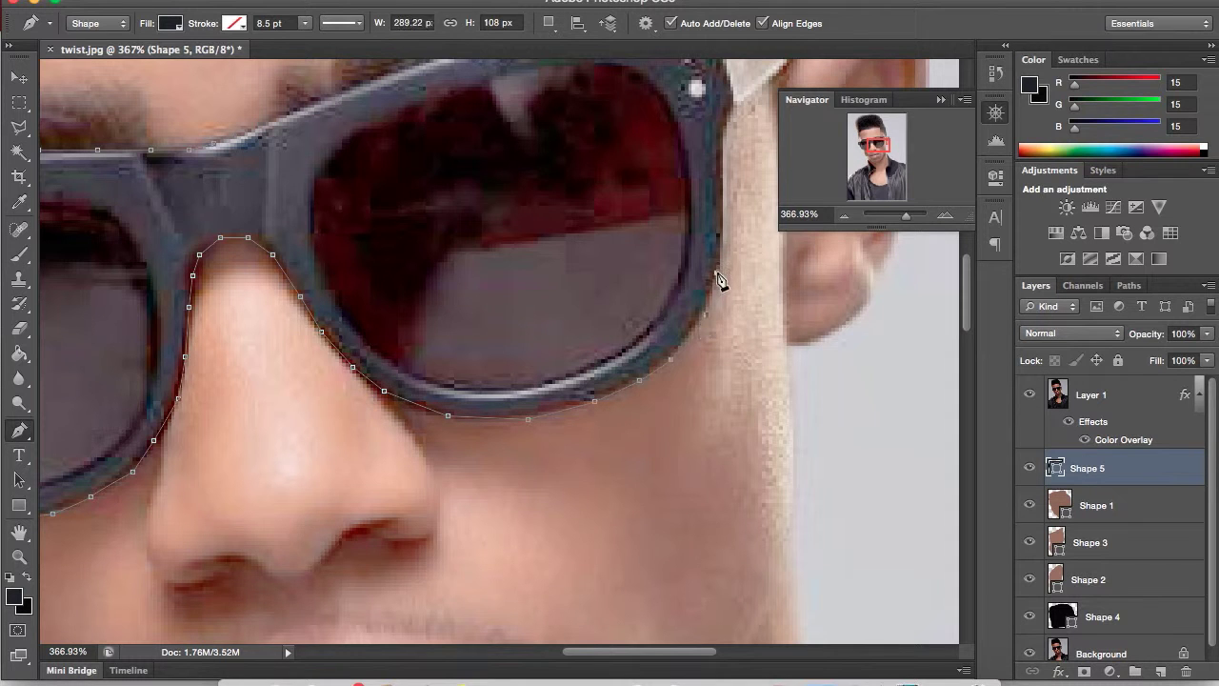
Step: Trace the right outer edge, temple corner and upper rim of the glasses, closing the outline at the bridge
left_click(722, 130)
scroll(725, 150, "up", 5)
scroll(724, 152, "right", 1)
left_click(702, 342)
left_click(705, 335)
left_click(759, 285)
left_click(773, 267)
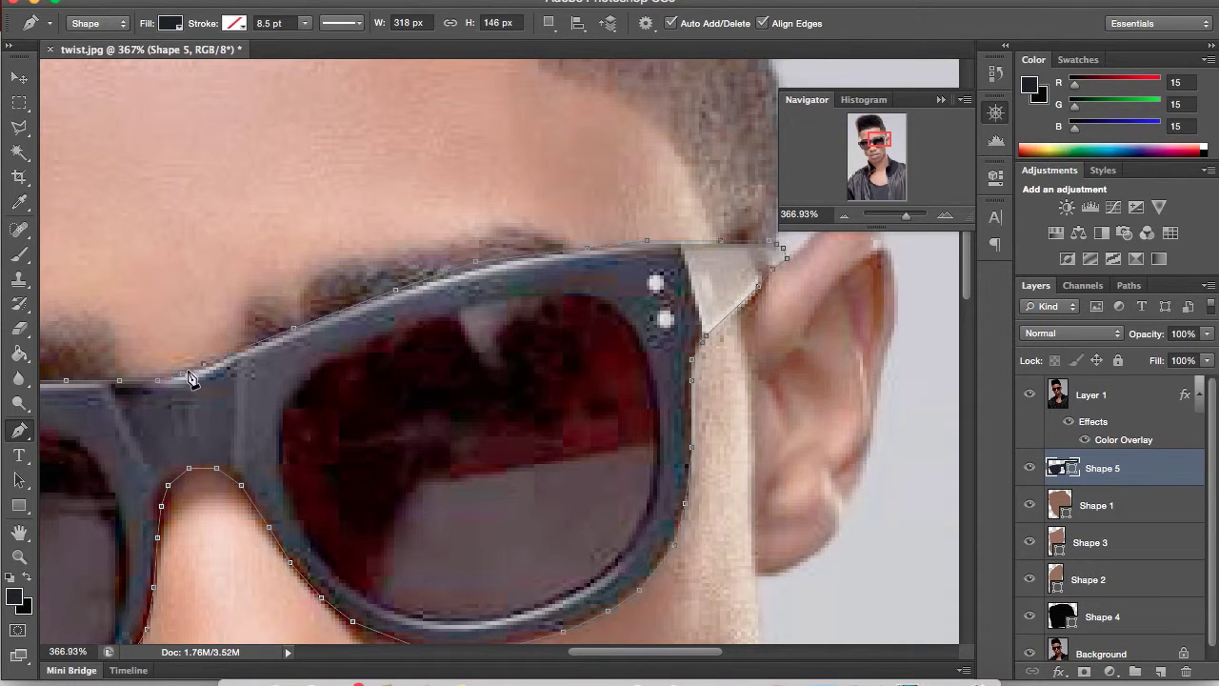
Step: Hide Layer 1 and view the whole traced head with the new glasses shape
mouse_move(906, 216)
left_mouse_down()
mouse_move(886, 218)
mouse_move(1013, 291)
mouse_move(901, 219)
left_mouse_up()
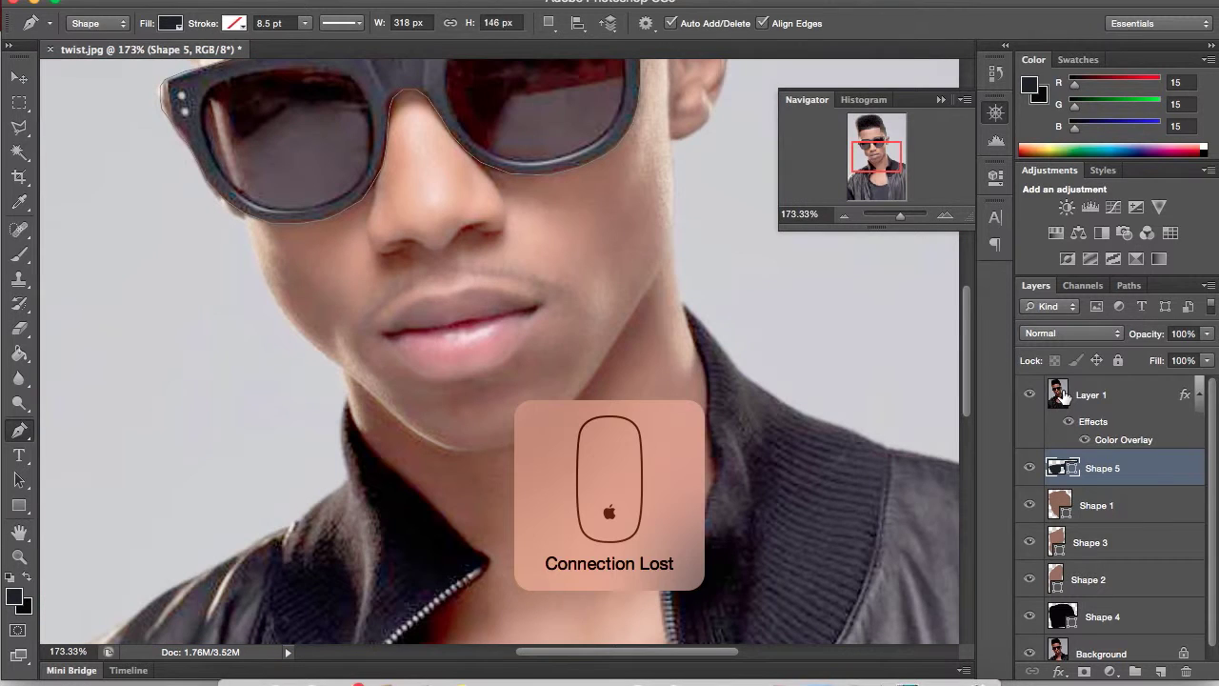
left_click_drag(900, 218, 894, 217)
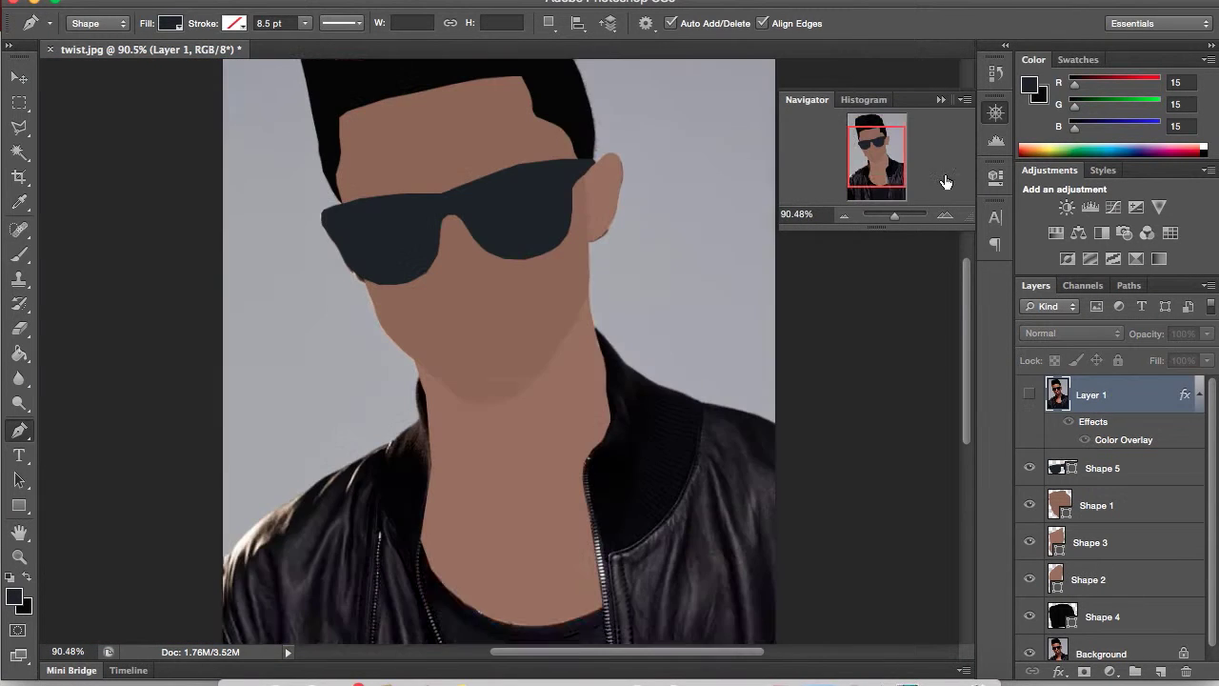
left_click_drag(880, 153, 848, 140)
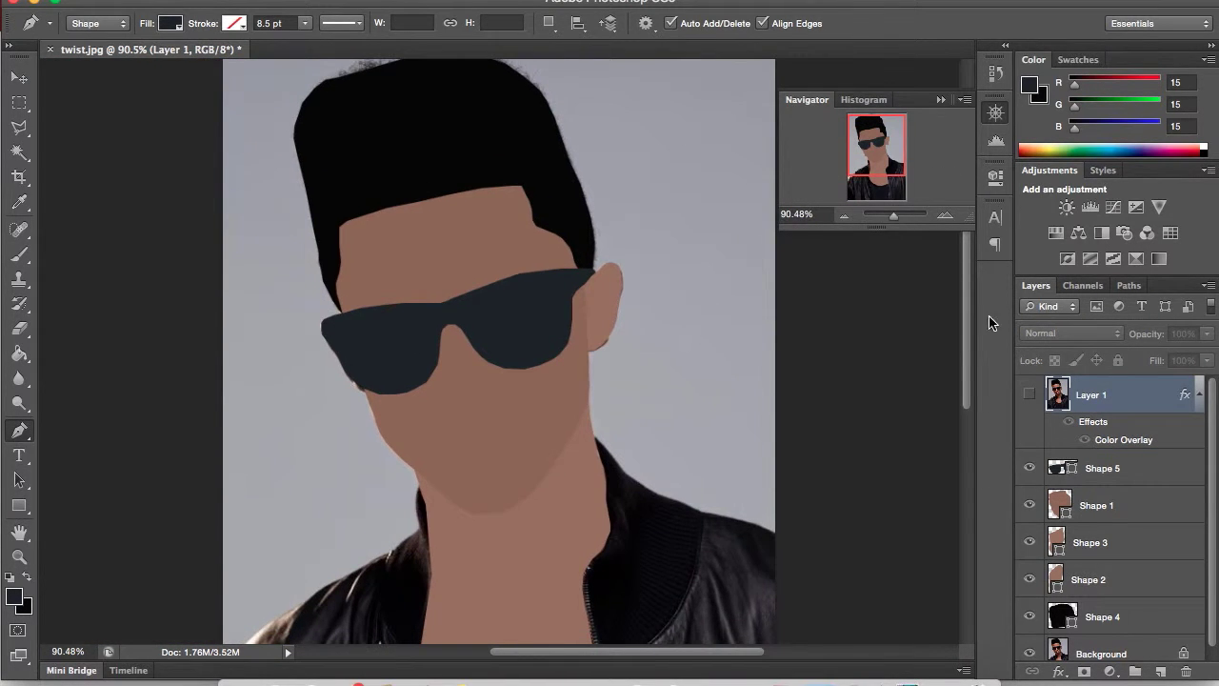
Step: Add a layer directly above the Background and fill it with light grey sampled from the photo's backdrop
scroll(1128, 571, "down", 2)
left_click(1143, 633)
left_click(21, 354)
left_click(16, 597)
left_click(286, 457)
left_click(1164, 122)
left_click(1159, 670)
left_click(620, 409)
left_click(20, 76)
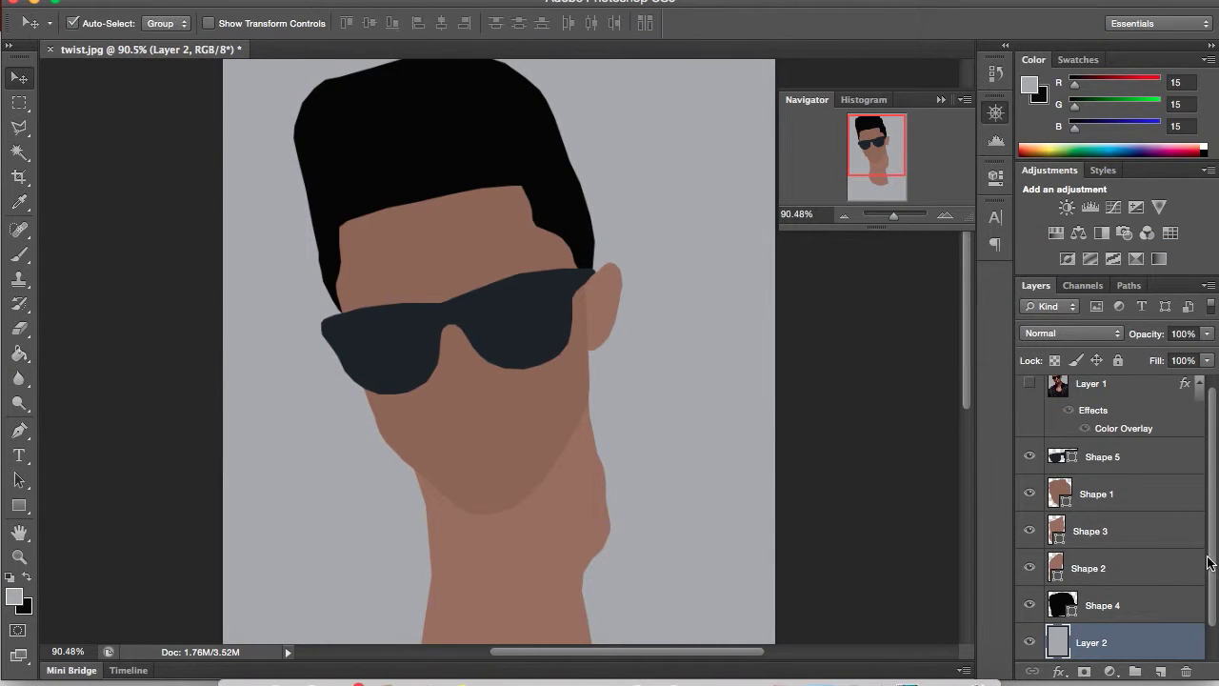
Step: Reset the colors to default with white in the foreground and refill the backdrop layer with white
key("d")
key("x")
key("g")
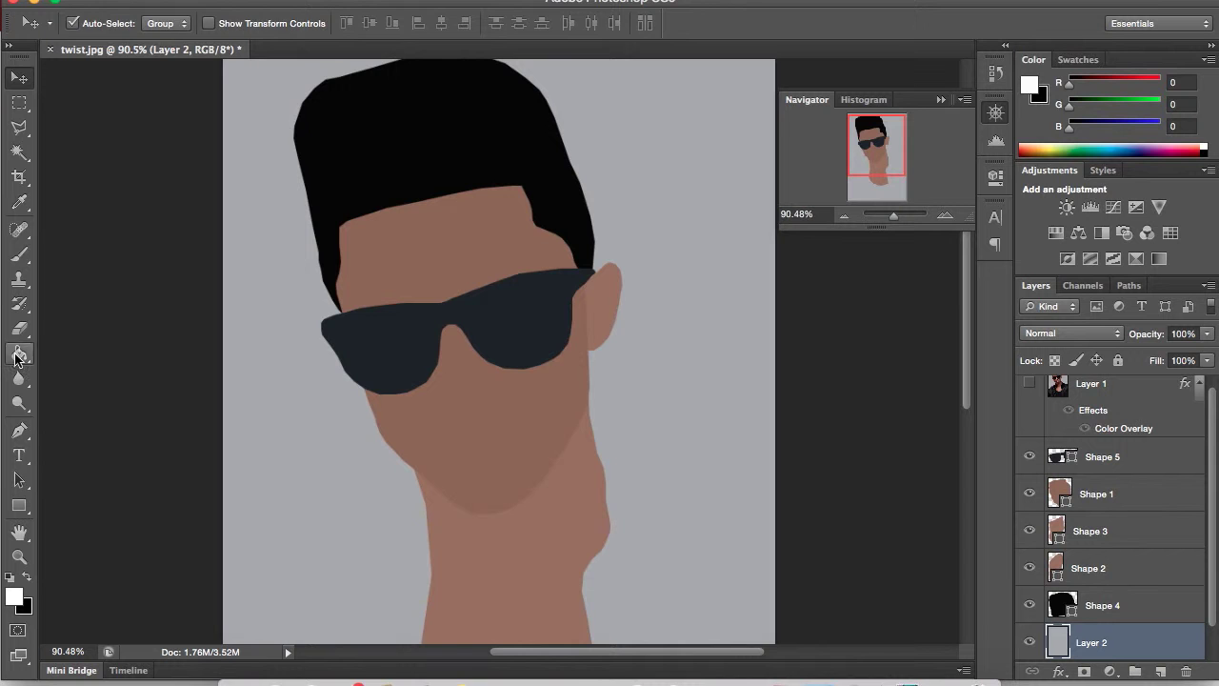
left_click(351, 506)
key("v")
scroll(1102, 503, "up", 1)
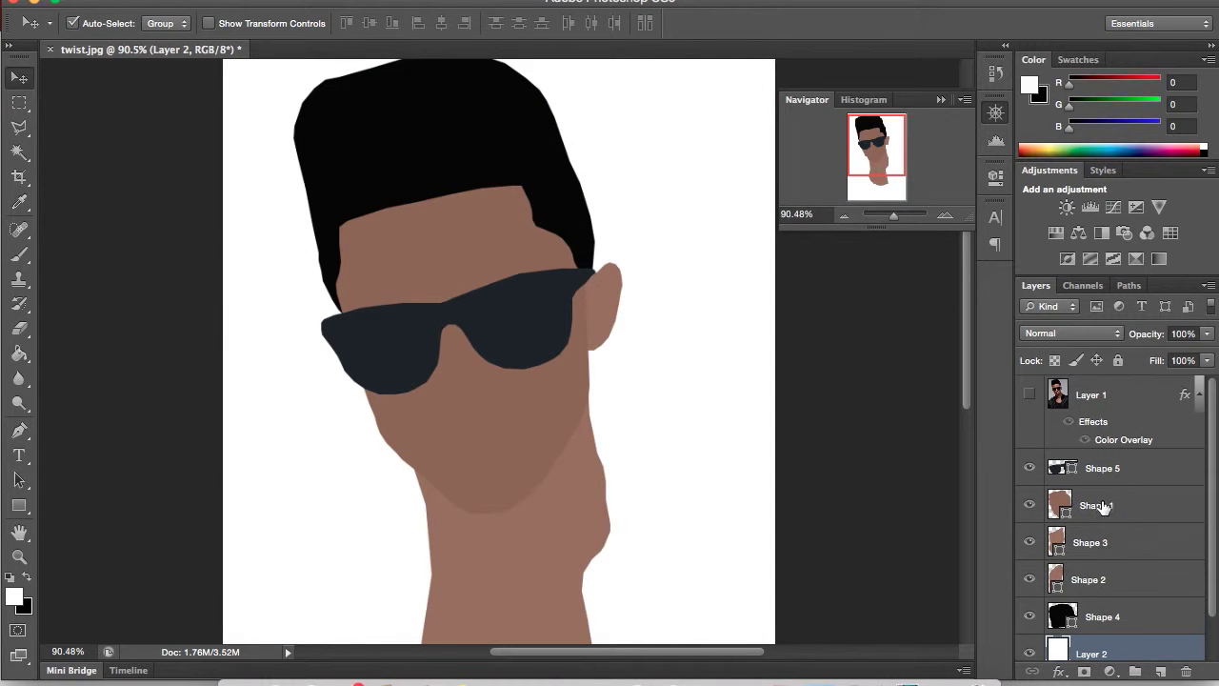
Step: Show Layer 1, set the foreground color to pink sampled from the lower lip, and add a layer above the glasses
left_click(1029, 398)
left_click(902, 213)
left_click_drag(865, 146, 868, 153)
left_click(15, 596)
left_click(387, 398)
left_click(1134, 123)
left_click(1160, 670)
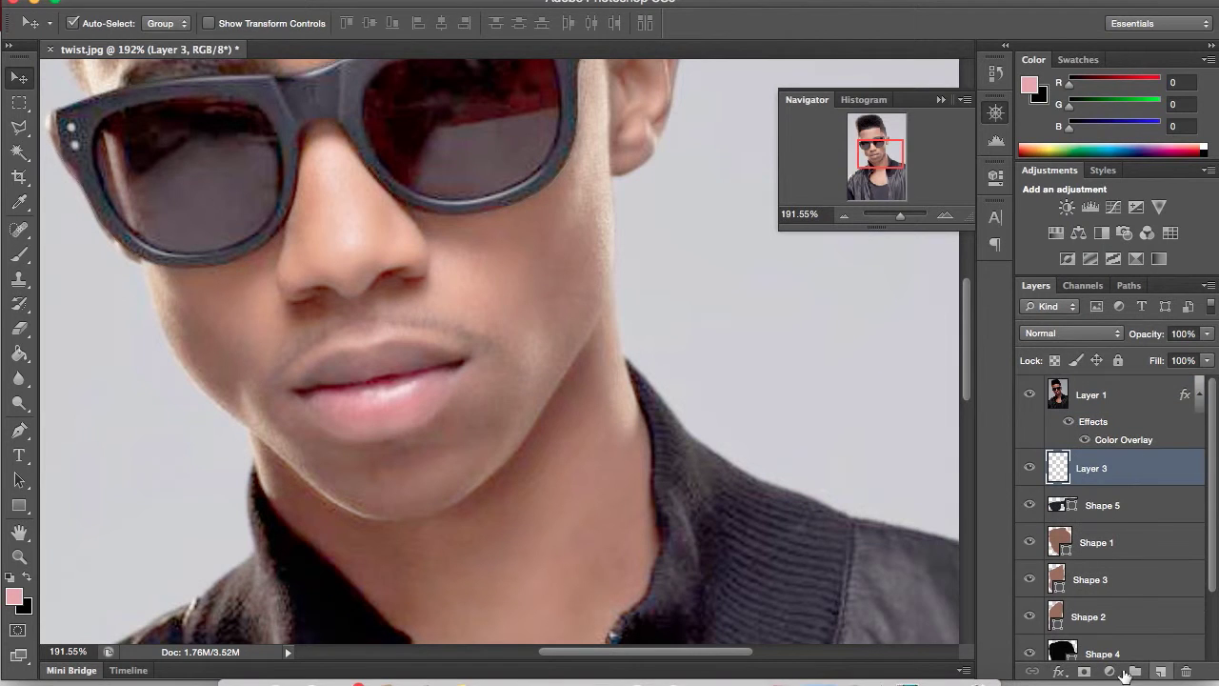
Step: Start a pink Pen shape at the right mouth corner and trace along the upper lip's top edge
left_click(19, 429)
left_click(464, 357)
left_click(438, 346)
left_click(419, 343)
left_click(399, 341)
left_click(388, 341)
left_click(369, 341)
left_click(353, 345)
left_click(333, 352)
left_click(327, 354)
left_click(308, 372)
Step: Continue the lips outline around the left corner and along the lower lip, closing it at the right corner
left_click(293, 389)
left_click(298, 404)
left_click(303, 413)
left_click(317, 426)
left_click(339, 435)
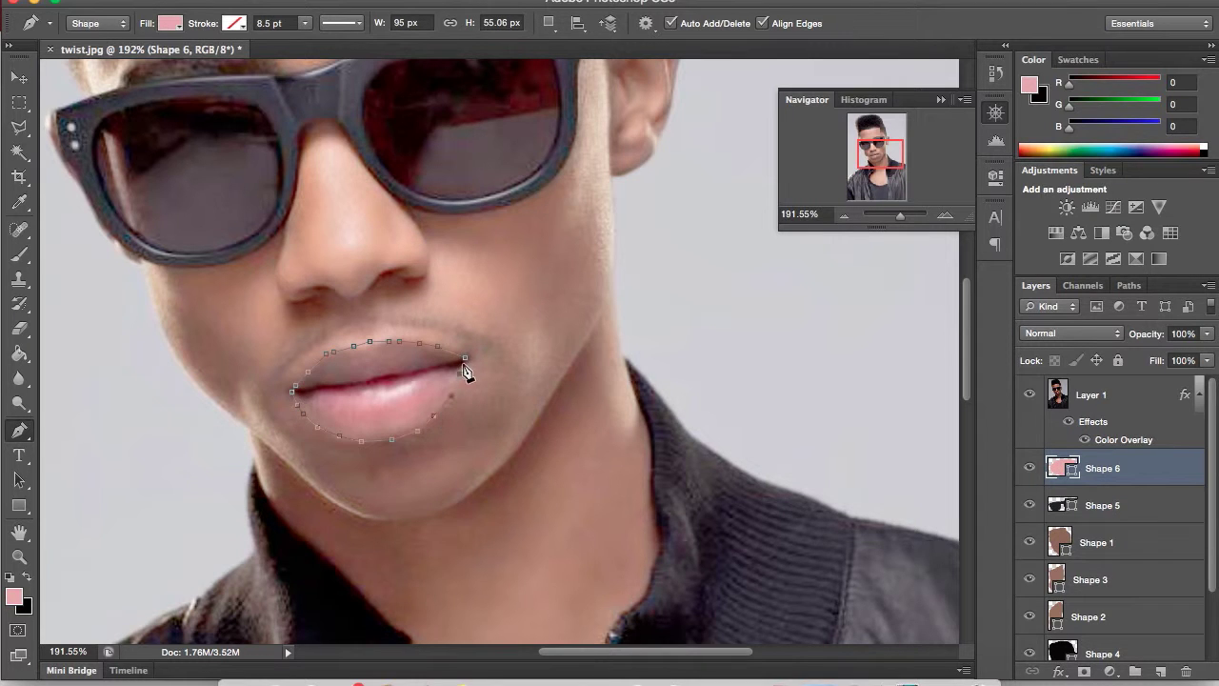
left_click(464, 360)
Step: Lower the lips shape's opacity and toggle Layer 1 off to check how the lips blend with the face
left_click(1029, 394)
left_click(1207, 333)
left_click_drag(1210, 351, 1141, 356)
left_click(1105, 400)
left_click(1030, 394)
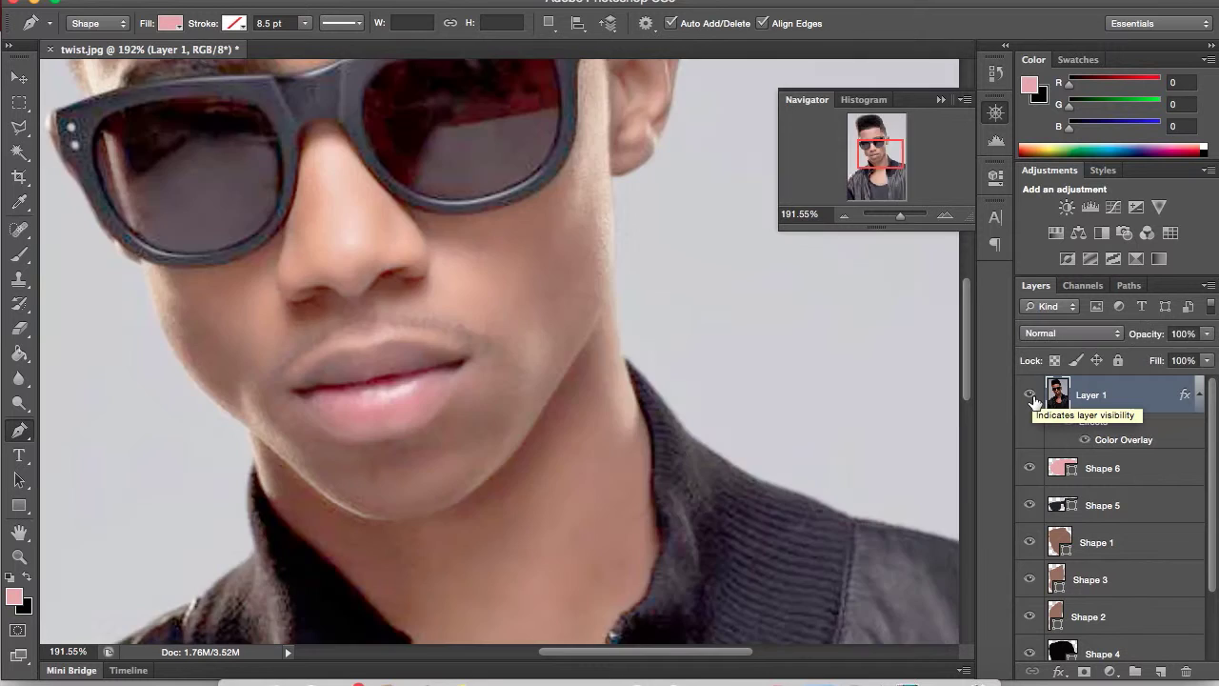
left_click(1033, 398)
Step: Swap the colors and set the foreground to a slightly darkened brown sampled from the skin below the lips
left_click(27, 576)
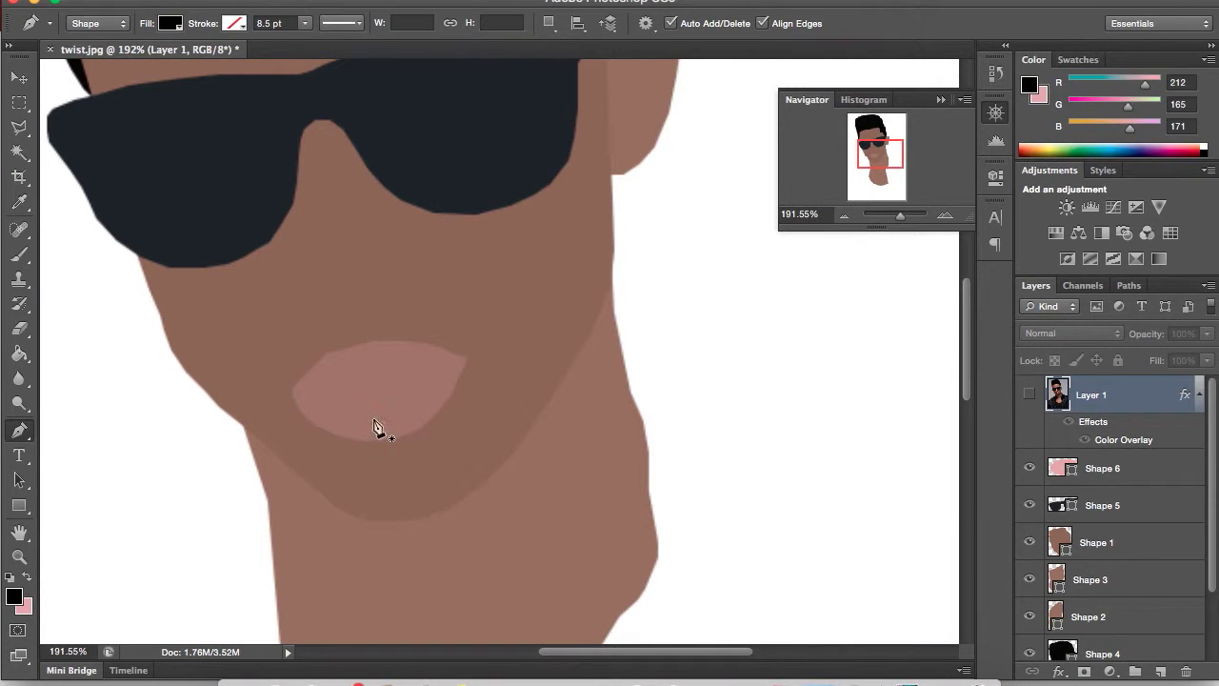
left_click(17, 593)
left_click(422, 439)
left_click_drag(979, 262, 982, 268)
left_click(1141, 121)
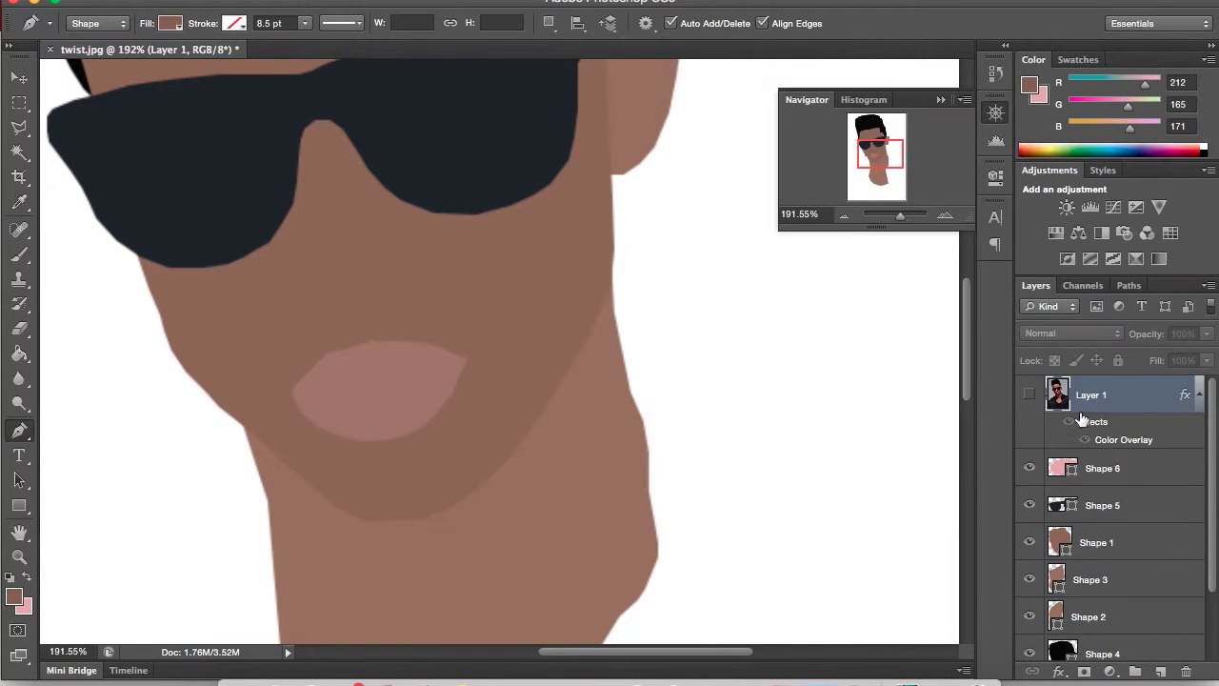
Step: Show Layer 1 and start a brown Pen shape above the lips shape along the upper edge of the mouth line
left_click(1028, 395)
left_click(1072, 470)
left_click(464, 355)
left_click_drag(437, 365, 420, 368)
left_click(323, 385)
left_click(315, 386)
left_click(308, 388)
Step: Take the mouth line outline around the left corner and back along its lower edge, closing it at the right corner
left_click(908, 216)
left_click_drag(876, 156, 871, 156)
left_click(286, 441)
left_click(271, 445)
left_click(259, 446)
left_click(257, 454)
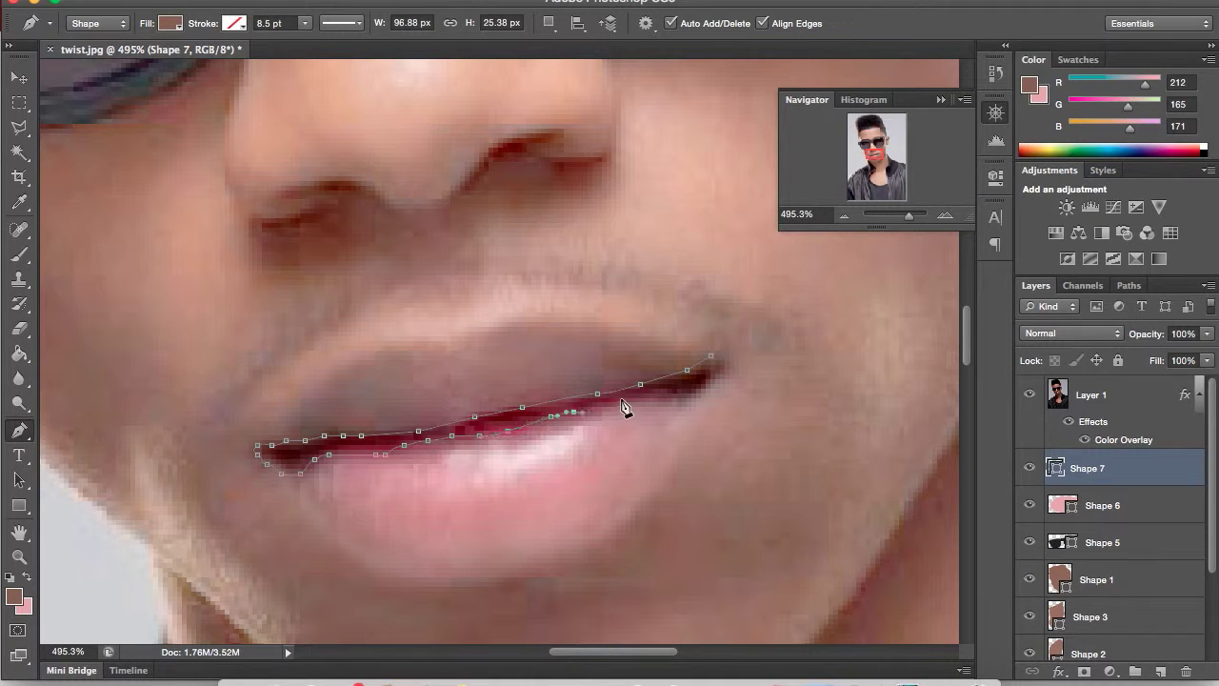
left_click(728, 361)
Step: Hide Layer 1 and set the mouth line shape's opacity to 72%
left_click(1028, 394)
left_click_drag(908, 216, 896, 215)
left_click(1104, 398)
scroll(710, 447, "up", 5)
left_click(1135, 465)
left_click(1207, 335)
left_click(1151, 398)
Step: Toggle Layer 1 to compare the traced lips and mouth line with the photo
left_click(1028, 395)
left_click(1028, 394)
left_click(1028, 395)
left_click(1028, 394)
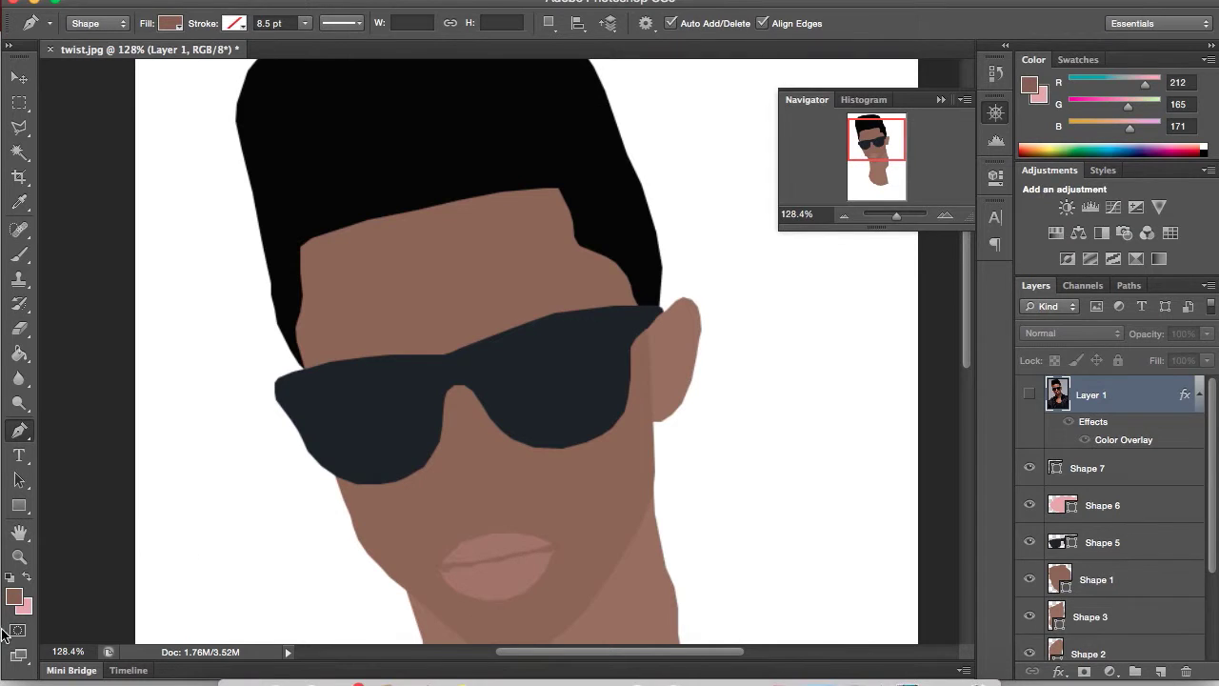
Step: Add a layer above the mouth line and trace a brown upper-lip shape from the mouth line over the lip's top edge
left_click(1139, 473)
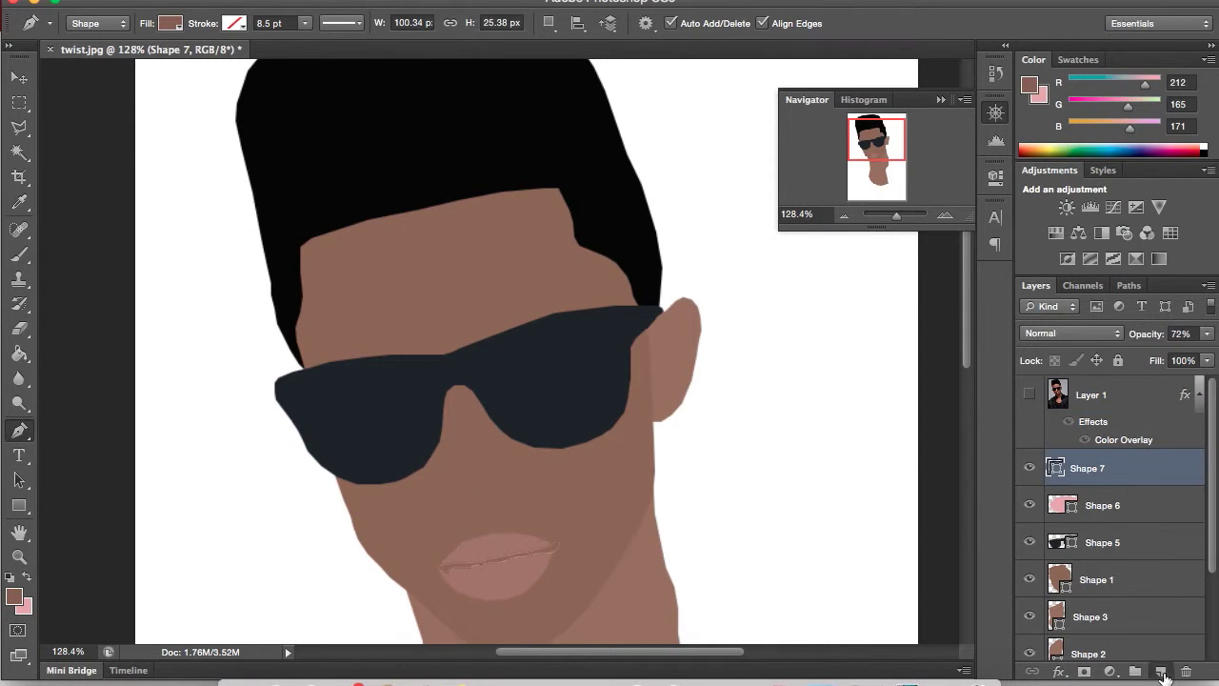
left_click(1161, 671)
left_click(555, 547)
left_click(541, 552)
left_click(526, 552)
left_click(498, 556)
left_click(479, 561)
left_click(422, 565)
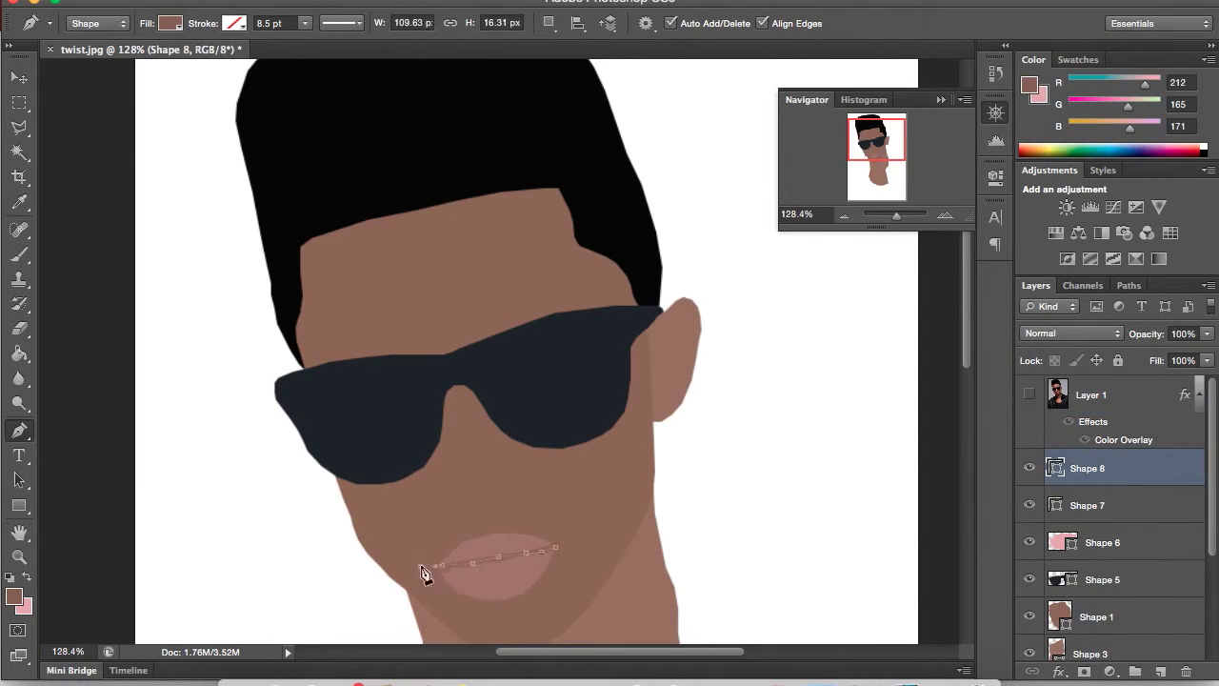
left_click(445, 530)
left_click(514, 516)
left_click(558, 534)
left_click(556, 546)
Step: Set the brown upper-lip shape's opacity to 39% and move it below the mouth line shape
left_click(1207, 335)
left_click_drag(1209, 353, 1152, 354)
left_click(1122, 420)
left_click(1093, 469)
key("v")
left_click_drag(1093, 472, 1122, 519)
Step: Try several blend modes on the brown upper-lip shape, ending with Lighten, and hide the shape
left_click(1074, 335)
left_click(1060, 369)
left_click(1065, 334)
left_click(1062, 407)
left_click(1069, 335)
left_click(1064, 405)
left_click(1066, 336)
left_click(1047, 200)
left_click(1057, 338)
left_click(1059, 394)
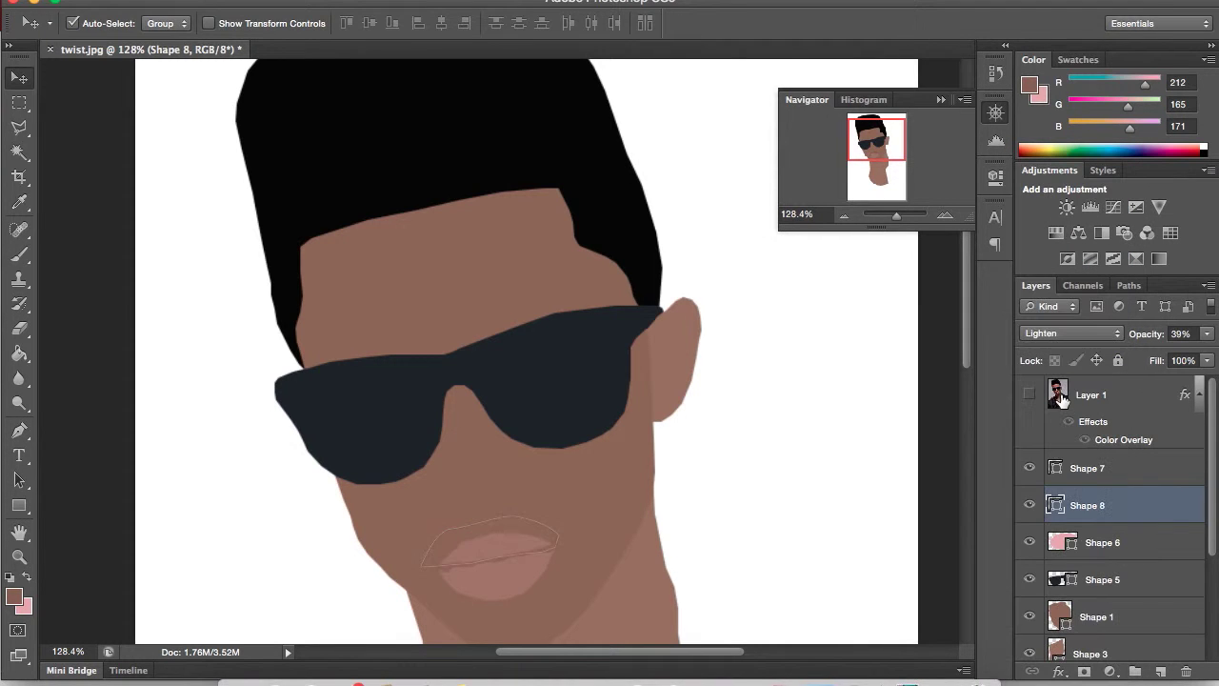
left_click(1028, 505)
Step: Show Layer 1, set the foreground color to a tone sampled from the upper lip, and add a layer above the lips shape
left_click_drag(896, 216, 901, 215)
left_click_drag(872, 130, 877, 155)
left_click(1028, 394)
left_click(13, 597)
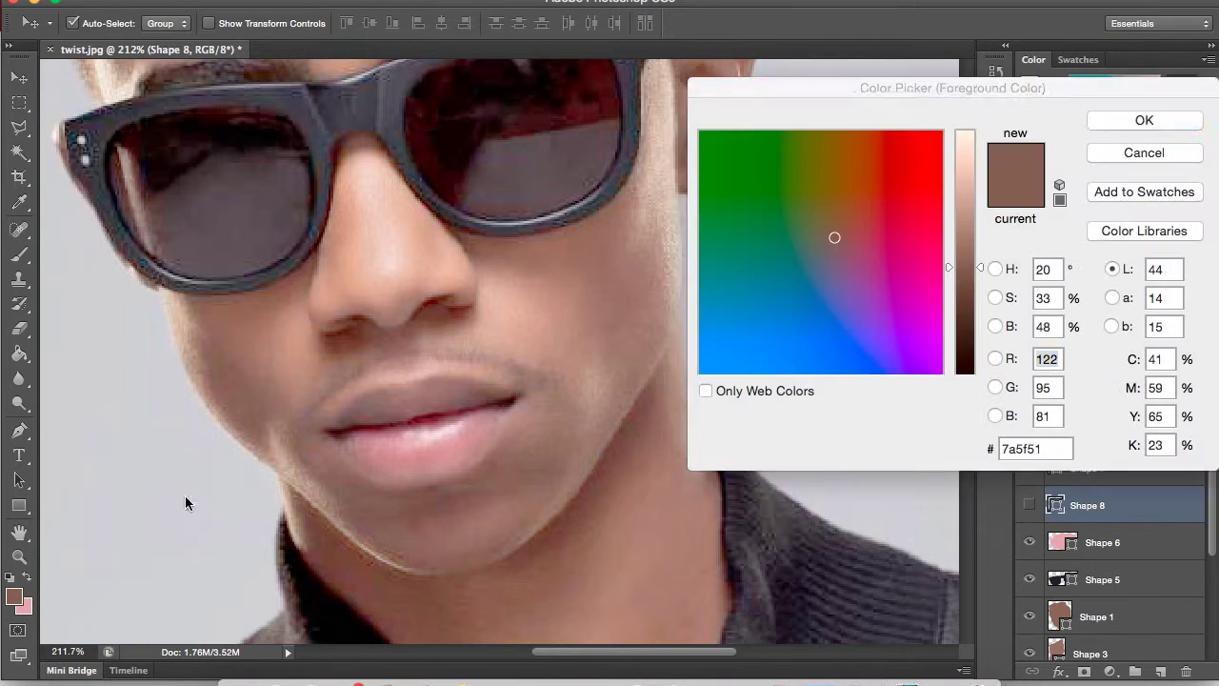
left_click(412, 396)
left_click(1177, 116)
left_click(1138, 554)
left_click(1160, 672)
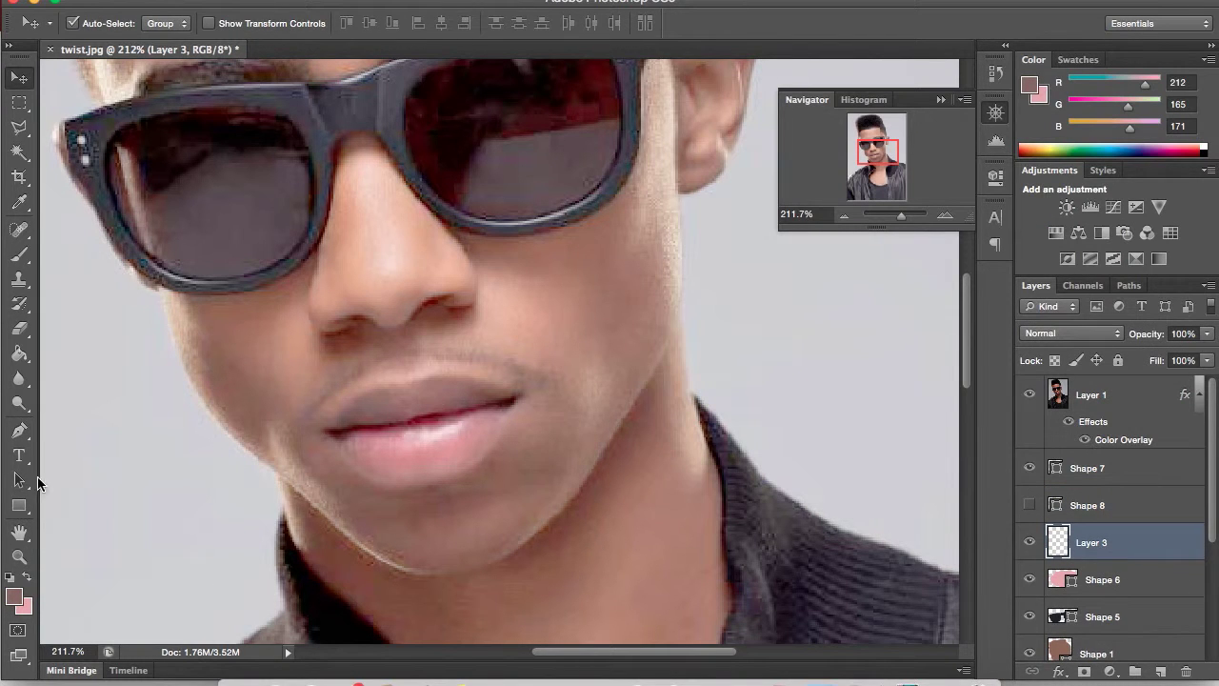
Step: Trace the upper lip as a closed Pen shape along the mouth line and the lip's top edge, and hide Layer 1
key("p")
left_click(515, 396)
left_click(494, 400)
left_click(470, 409)
left_click(437, 415)
left_click(414, 421)
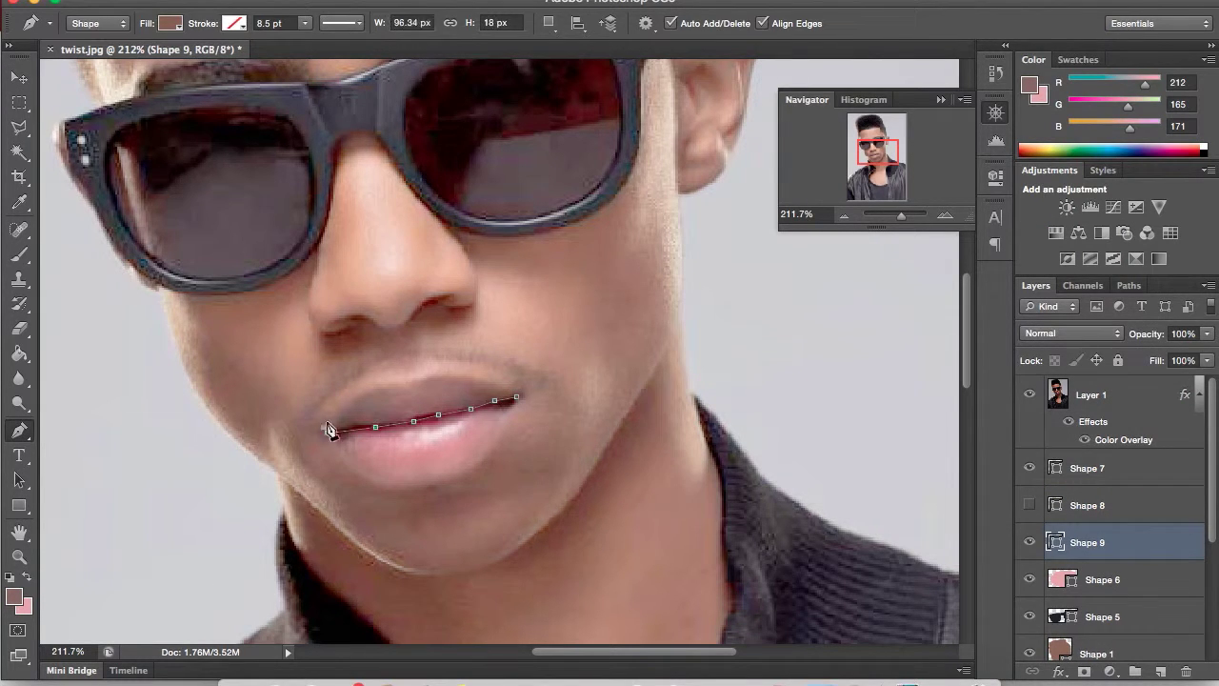
left_click(429, 374)
left_click(455, 374)
left_click(520, 400)
left_click(1030, 394)
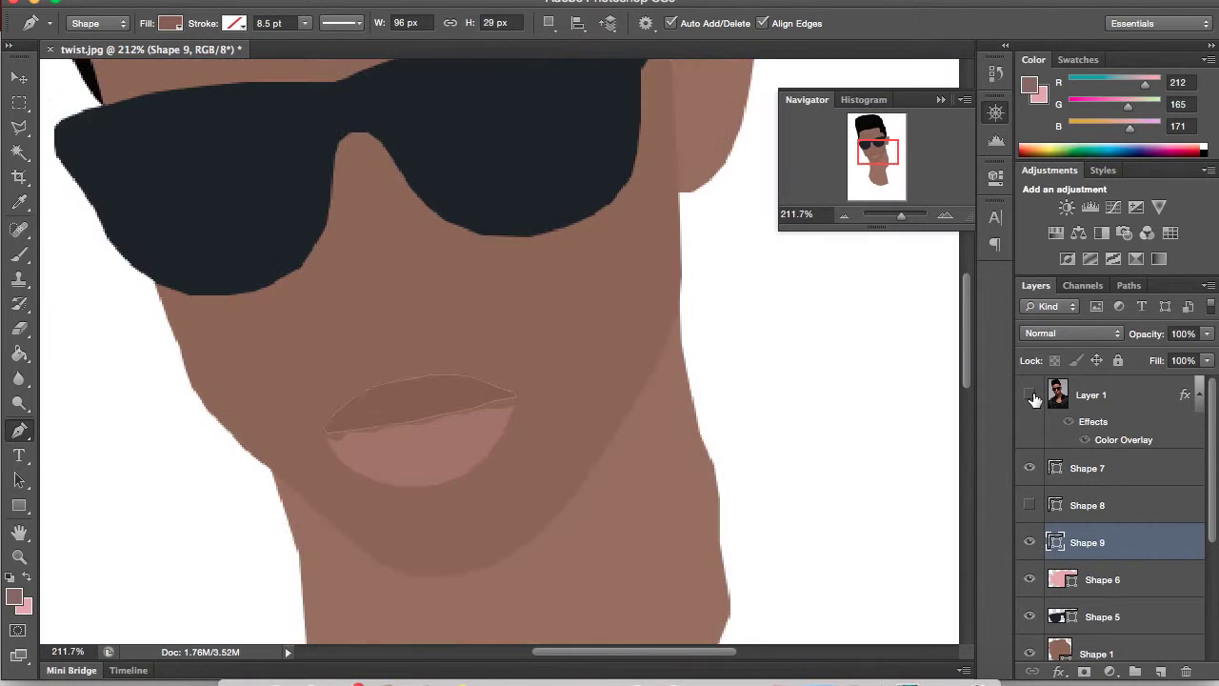
Step: Nudge the upper-lip shape two steps upward with the Move tool
left_click(1121, 397)
key("v")
left_click(1116, 553)
key("Up")
key("Up")
left_click(1154, 579)
left_click(1143, 554)
left_click(1162, 411)
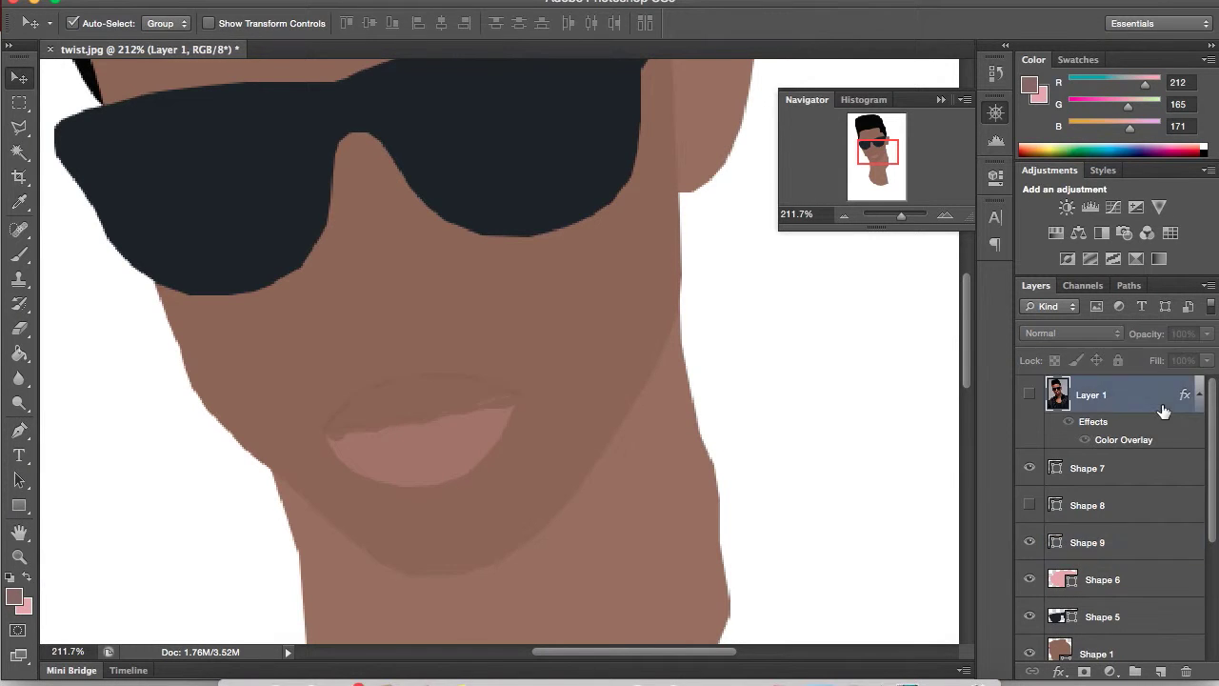
Step: Lower the upper-lip shape's opacity so it blends with the lips, and take the selection off it
left_click(404, 382)
left_click(1206, 336)
left_click_drag(1127, 355, 1145, 354)
left_click(1136, 459)
left_click(770, 517)
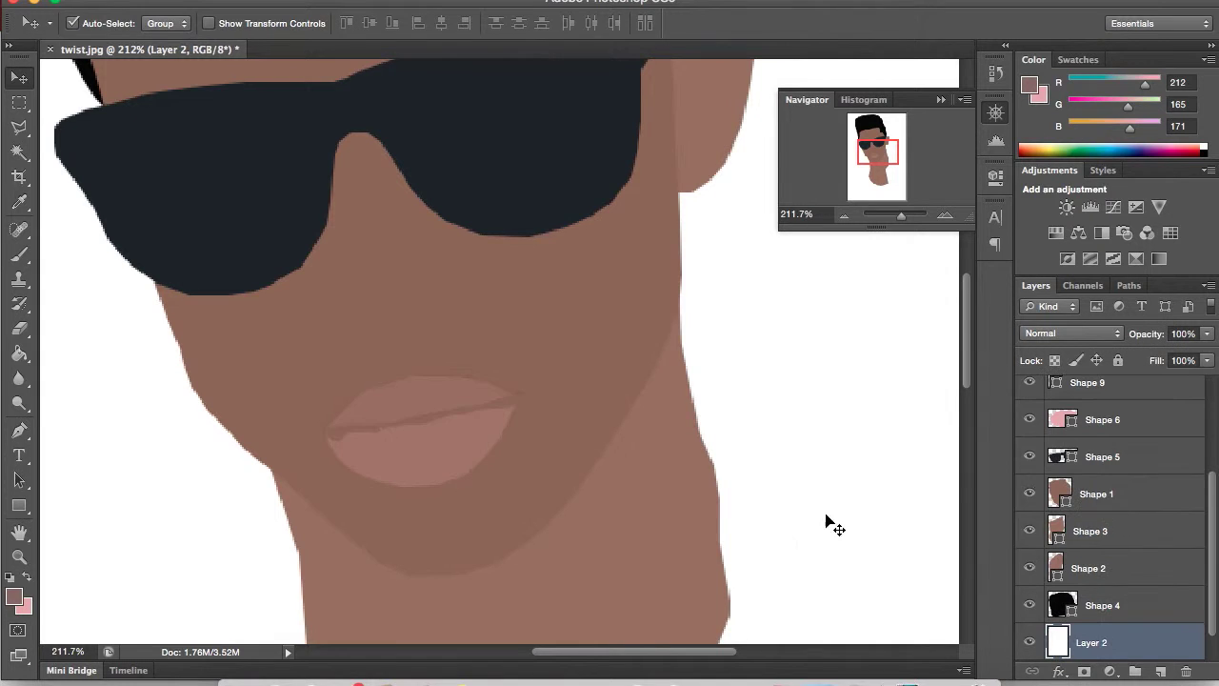
Step: Compare the whole illustration with the source photo by toggling Layer 1's visibility
mouse_move(895, 220)
left_mouse_down()
mouse_move(882, 219)
mouse_move(894, 219)
left_mouse_up()
scroll(1088, 473, "up", 3)
left_click(1028, 394)
left_click(1028, 394)
left_click(1028, 394)
left_click(1028, 394)
left_click(1028, 395)
Step: Set the foreground color to a dark reddish brown, show Layer 1, and add a layer above the mouth line shape for Pen tracing
left_click(13, 600)
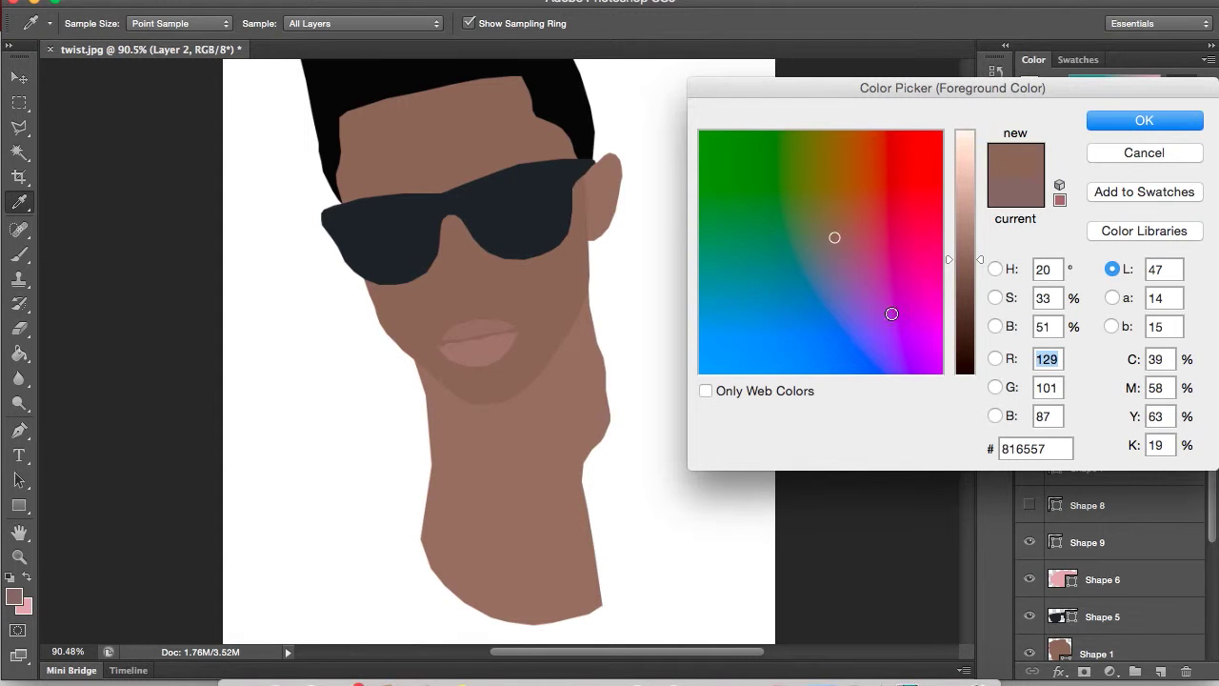
key("Return")
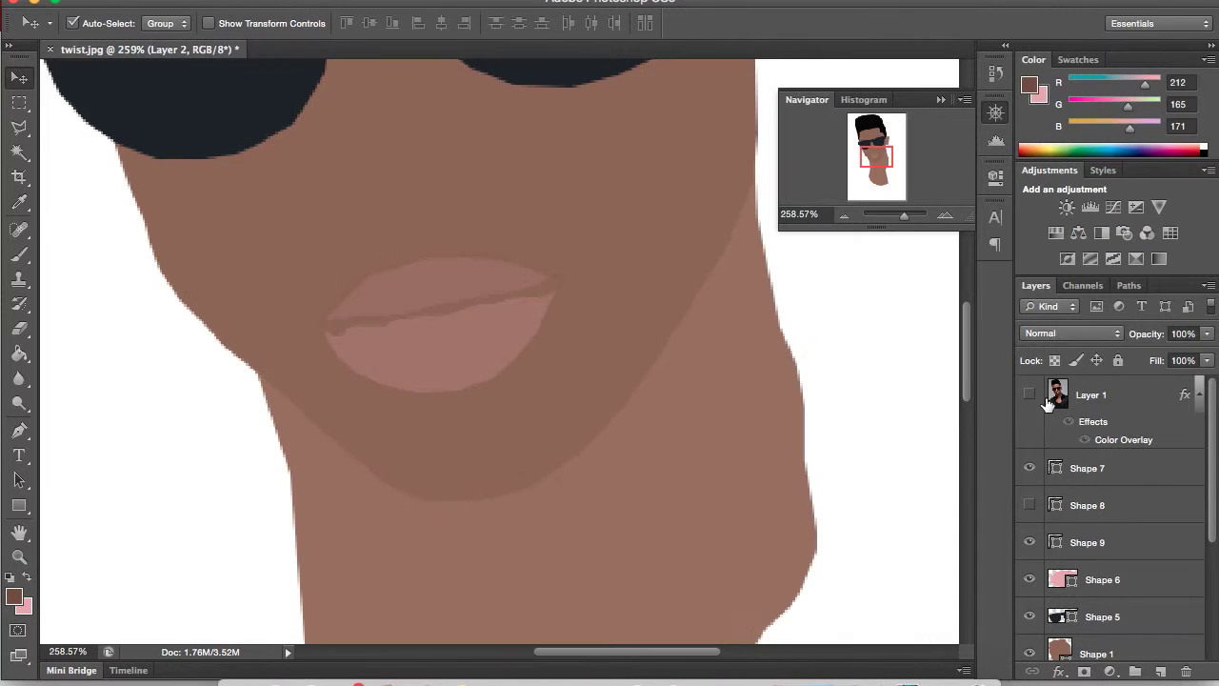
left_click(1029, 394)
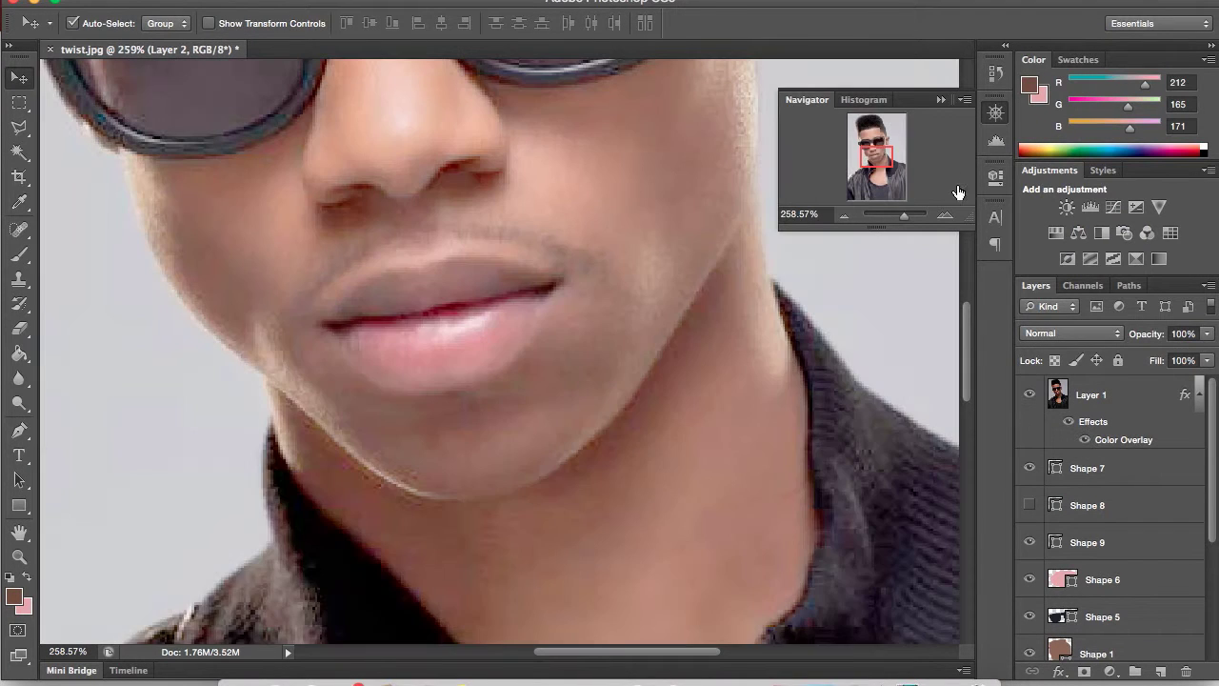
scroll(822, 419, "up", 5)
left_click(1110, 468)
left_click(1160, 672)
left_click(19, 430)
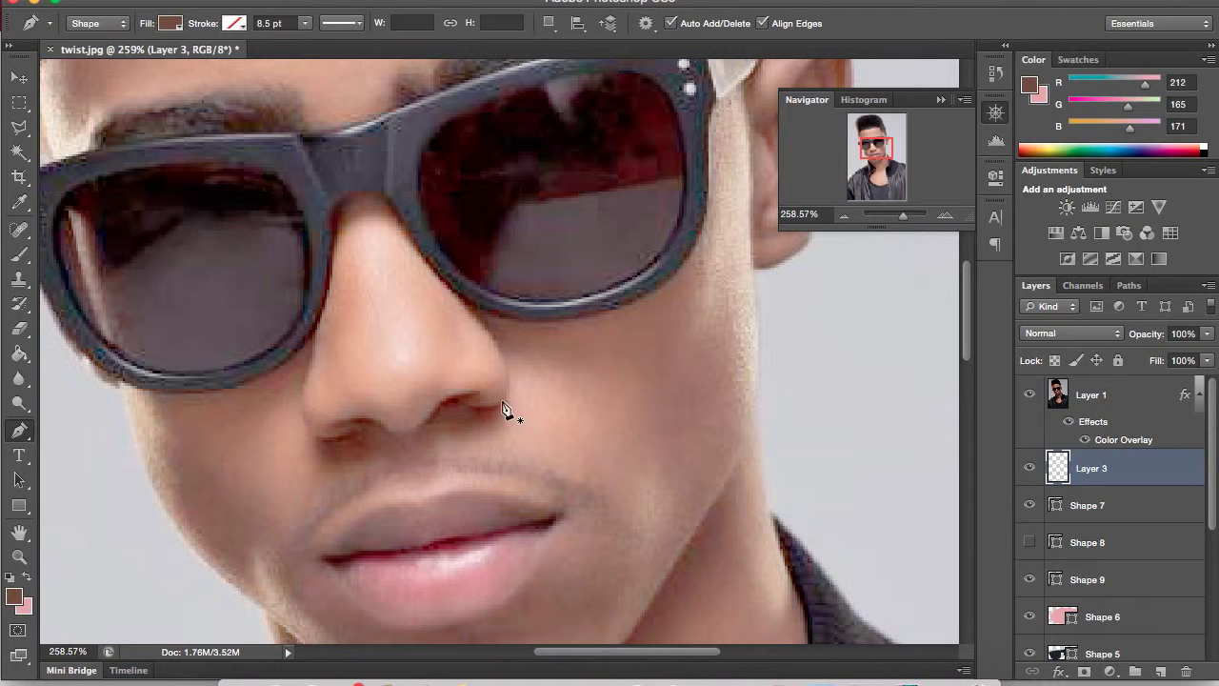
Step: Trace the nostril on the image's right side as a closed Pen shape
left_click(499, 403)
left_click(470, 397)
left_click(448, 395)
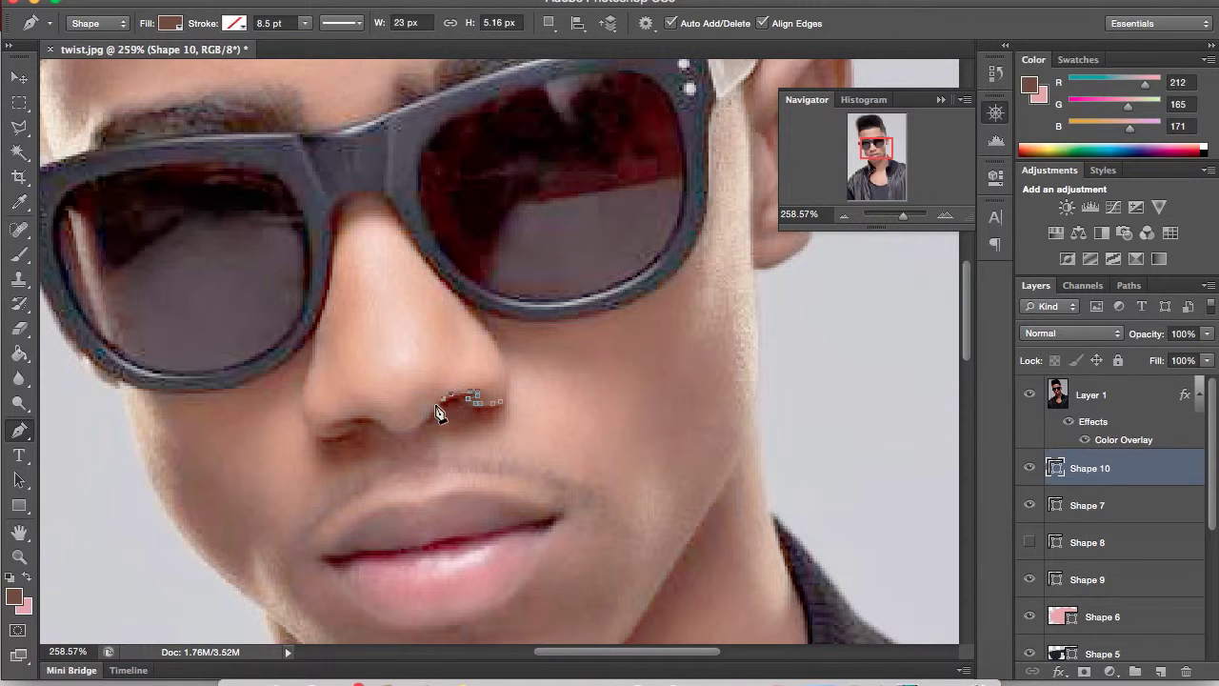
left_click(425, 424)
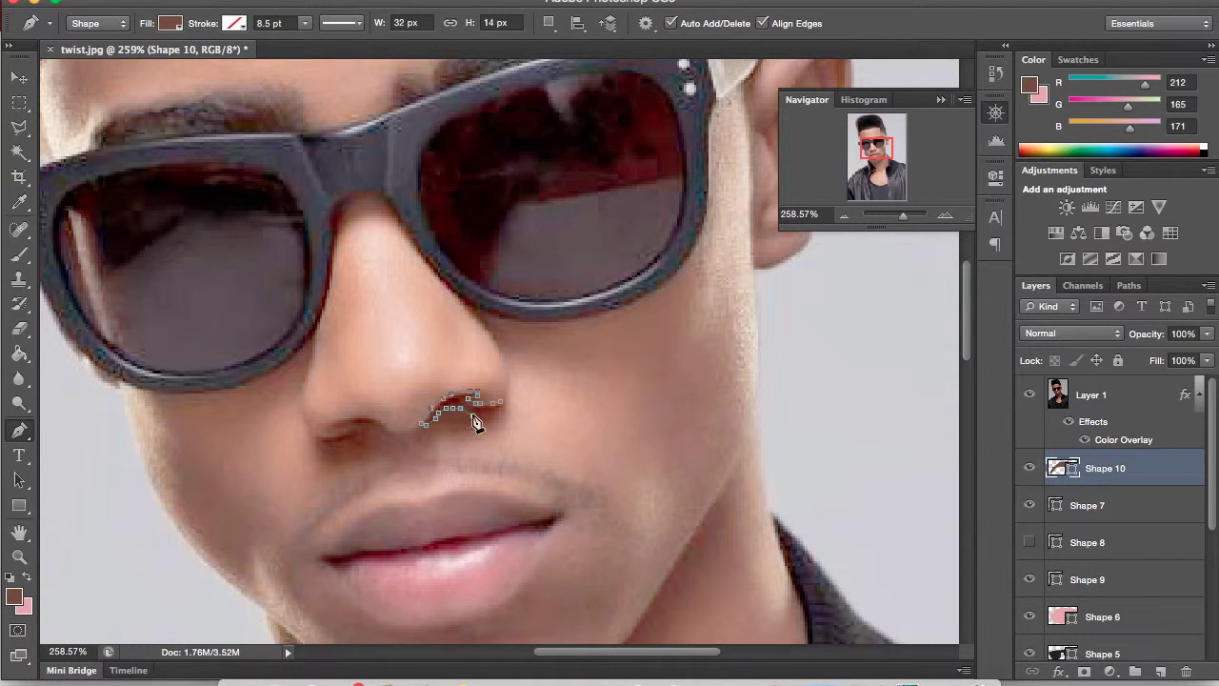
left_click(502, 409)
Step: Trace the nostril on the image's left side as a closed Pen shape about 31 by 18 px, and hide Layer 1
left_click(389, 431)
left_click(366, 416)
left_click(341, 420)
left_click(331, 437)
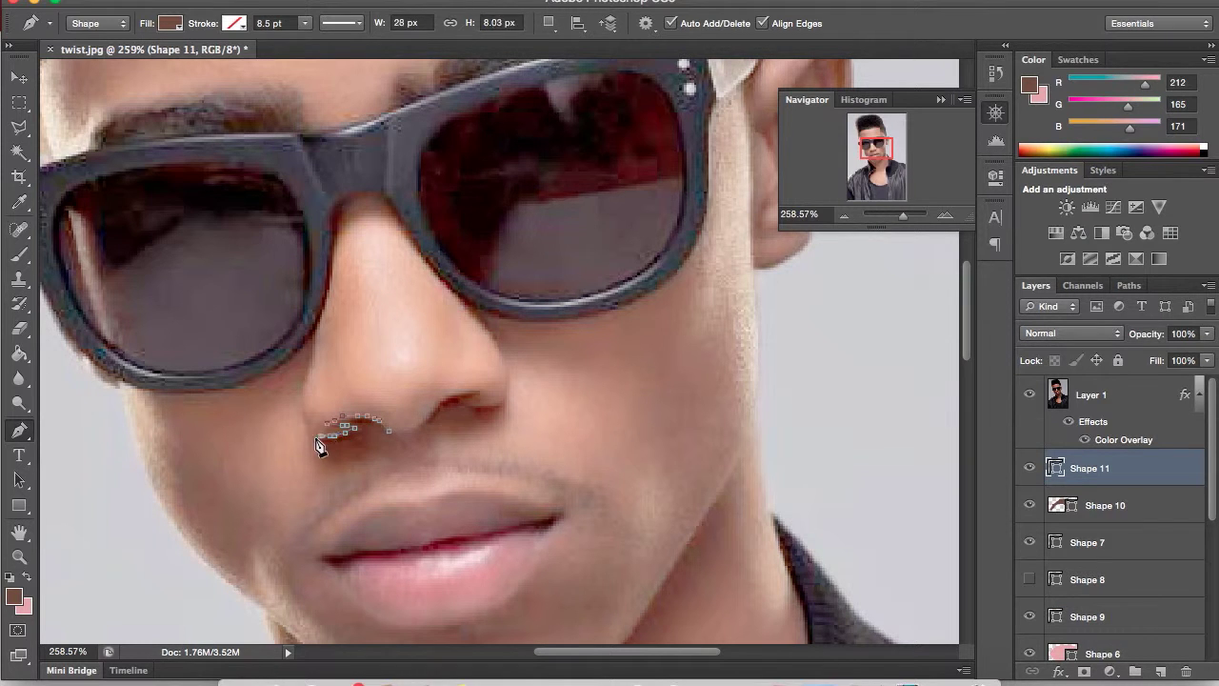
left_click(317, 439)
left_click(316, 459)
left_click(370, 453)
left_click(380, 449)
left_click(369, 439)
left_click(381, 435)
left_click(388, 430)
left_click(1030, 394)
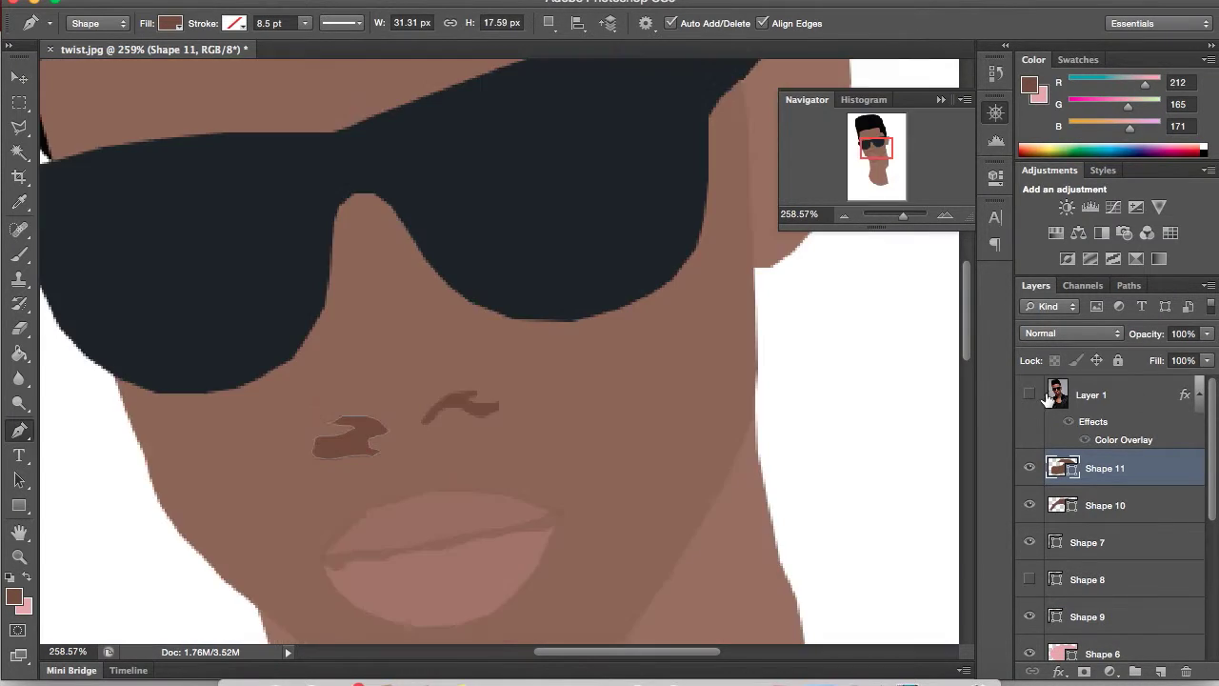
Step: Lower the opacity of both nostril shapes together so they blend softly into the skin
left_click(1116, 496, "shift")
left_click(1206, 334)
mouse_move(1139, 354)
left_mouse_down()
mouse_move(1161, 356)
mouse_move(1146, 359)
left_mouse_up()
left_click(1107, 398)
Step: Show Layer 1 again and add a new layer directly above the face shape, Shape 1
left_click(1029, 394)
left_click(1028, 394)
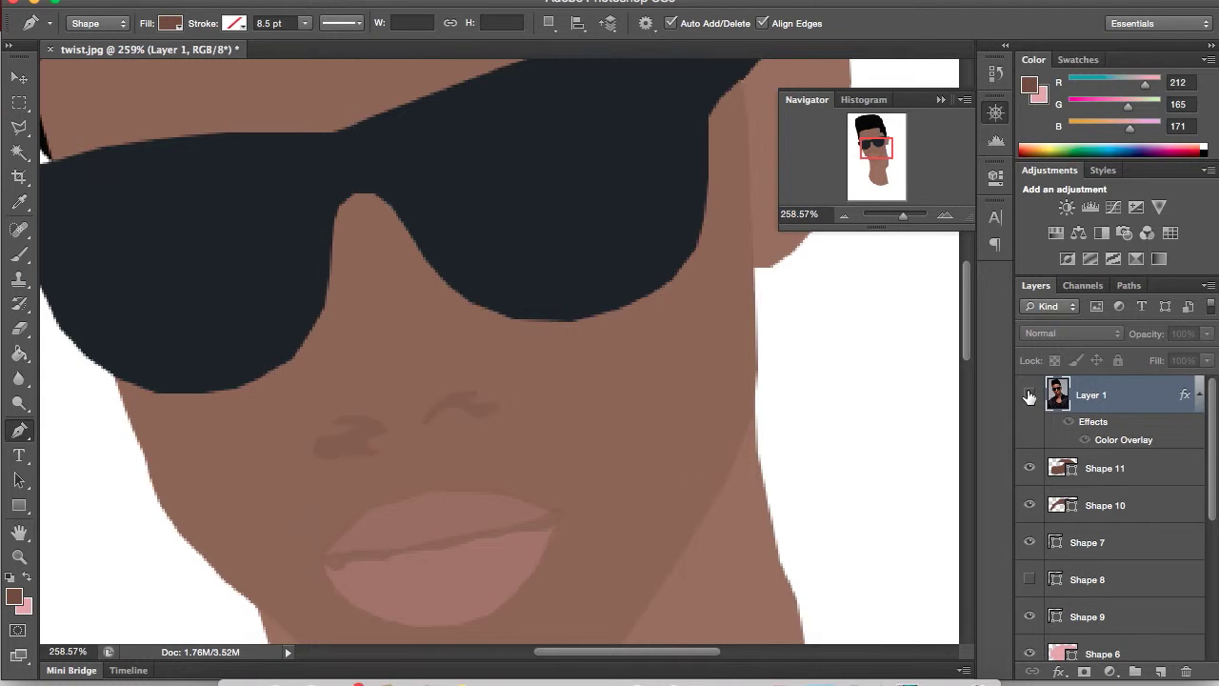
left_click(1028, 394)
left_click(1137, 473)
scroll(1145, 626, "down", 5)
left_click(1147, 533)
left_click(1160, 671)
Step: Trace a closed Pen shading shape, about 243 by 155 px, along the nose sides, over both cheeks and across behind the glasses
left_click(497, 339)
left_click(473, 315)
left_click(443, 280)
left_click(426, 263)
left_click(406, 233)
left_click(397, 221)
left_click(382, 216)
left_click(371, 214)
left_click(352, 219)
left_click(337, 230)
left_click(332, 263)
left_click(327, 292)
left_click(312, 336)
left_click(289, 384)
left_click(266, 432)
left_click(240, 487)
left_click(229, 545)
left_click(196, 538)
left_click(157, 440)
left_click(131, 381)
left_click(216, 294)
left_click_drag(274, 201, 290, 196)
left_click(413, 168)
left_click(506, 209)
left_click(640, 258)
left_click(706, 265)
left_click(728, 356)
left_click(682, 501)
left_click(624, 406)
left_click(527, 368)
left_click(496, 345)
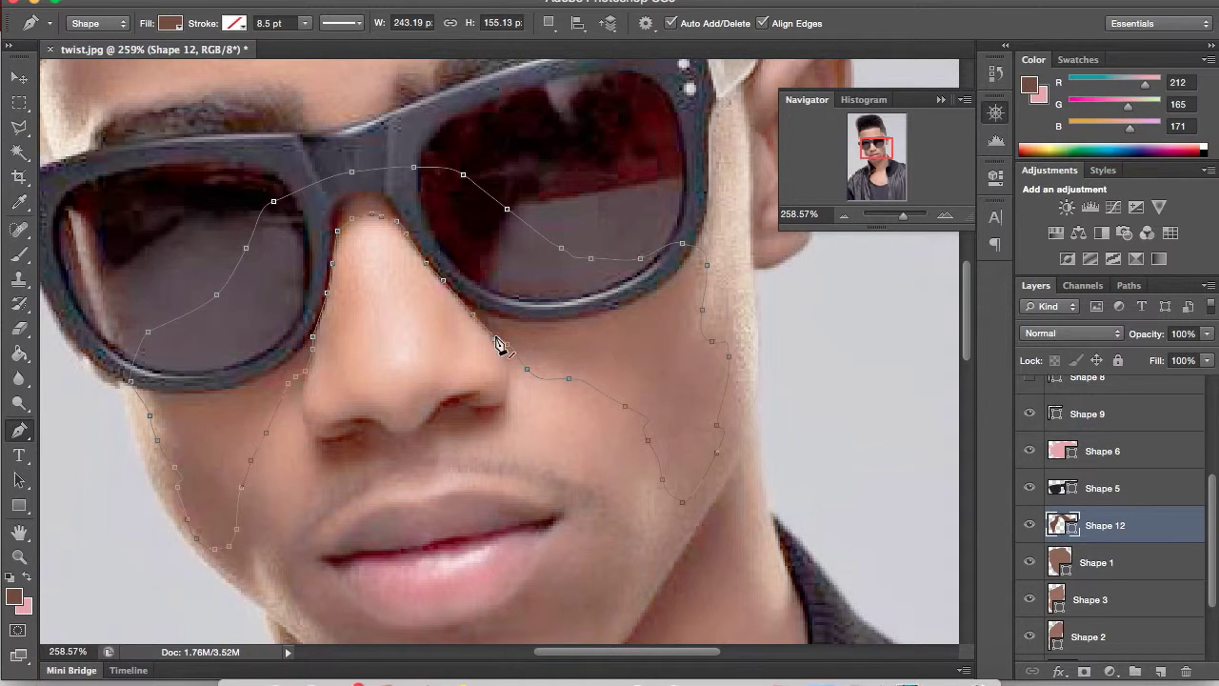
Step: Lower the cheek shading shape's opacity until it is a faint tint, and hide Layer 1
left_click(1206, 334)
left_click(1141, 352)
scroll(1133, 491, "up", 5)
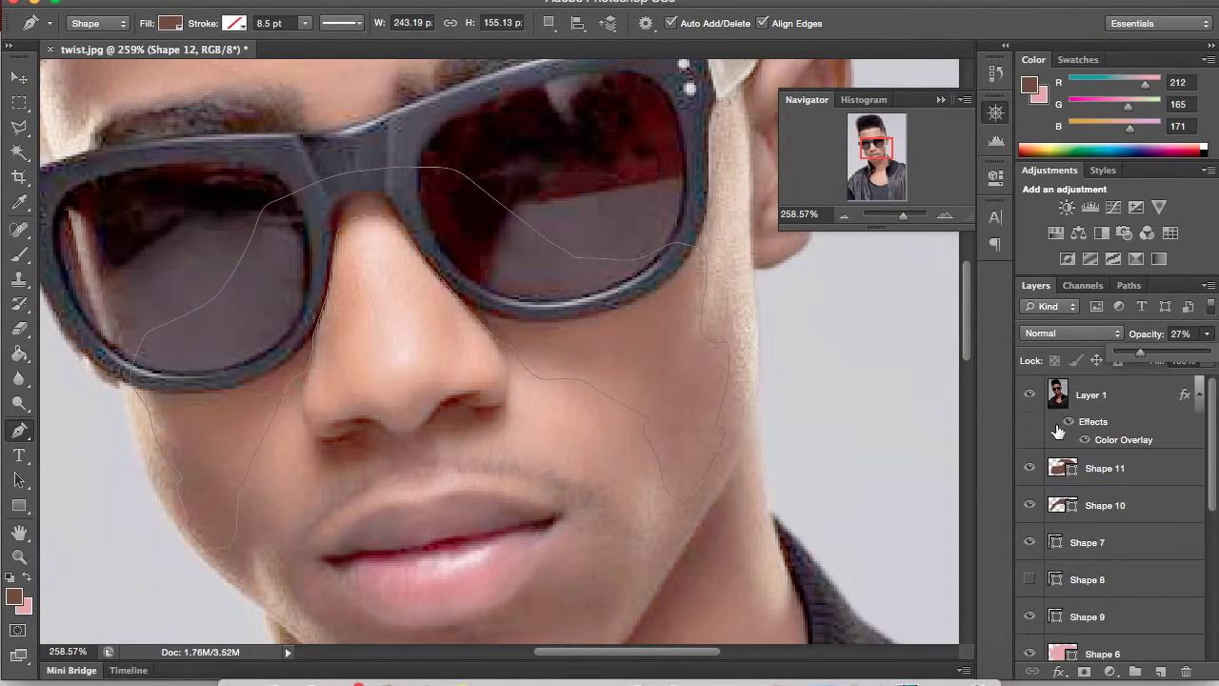
left_click(1028, 394)
left_click(1207, 333)
left_click_drag(1142, 354, 1133, 357)
left_click(1126, 398)
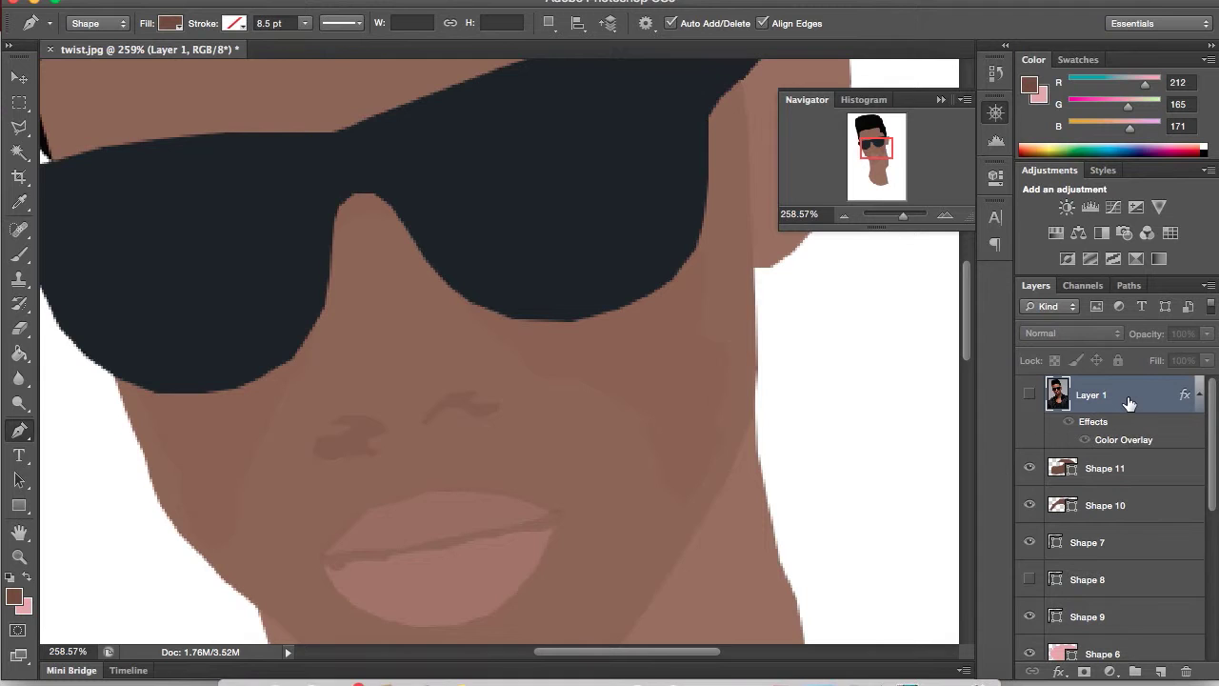
Step: Check the artwork against the photo, and set the foreground color to near-black 0f0f0f sampled from the hair
left_click_drag(865, 213, 895, 217)
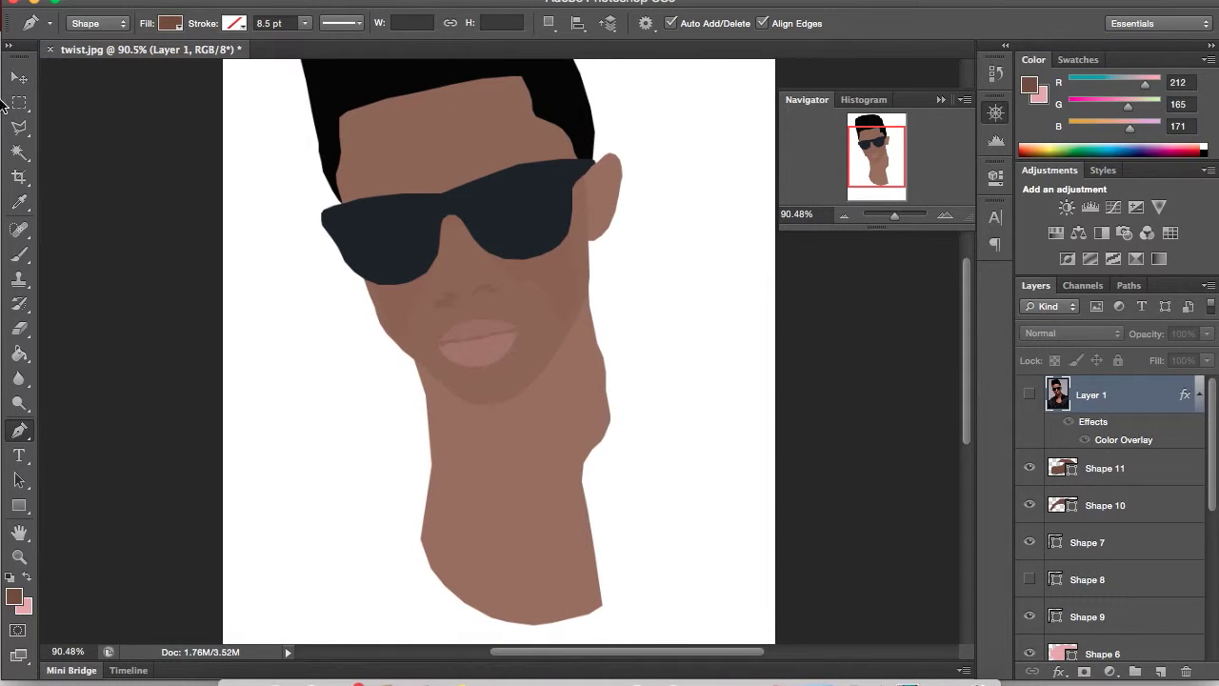
key("v")
left_click(1028, 394)
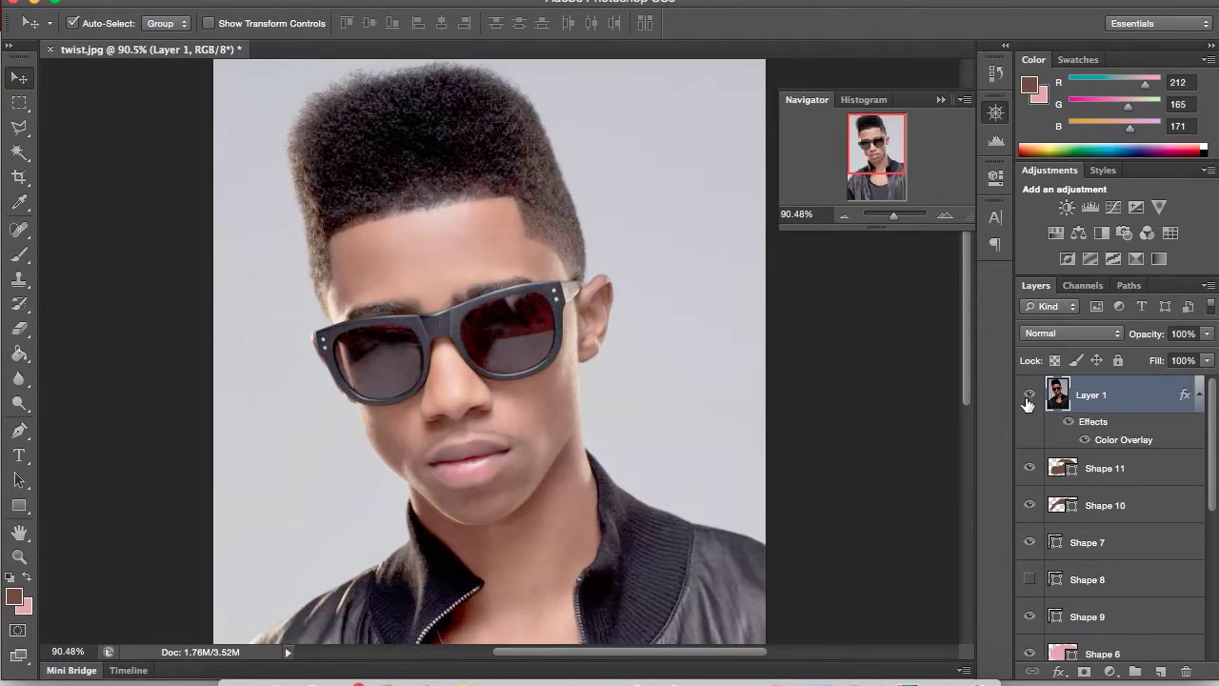
left_click(1028, 396)
left_click(14, 596)
left_click(309, 259)
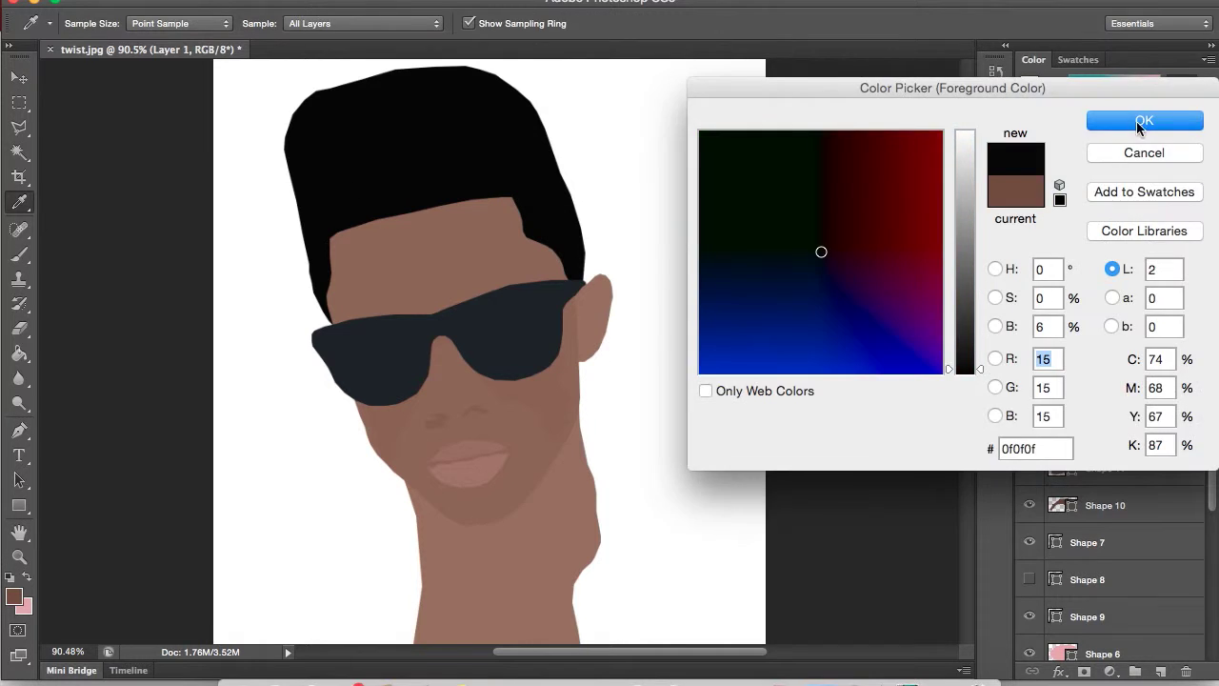
left_click(1140, 124)
Step: Show Layer 1 and add a new layer directly above the hair shape, Shape 4, for Pen tracing
left_click_drag(895, 215, 900, 216)
left_click(1027, 395)
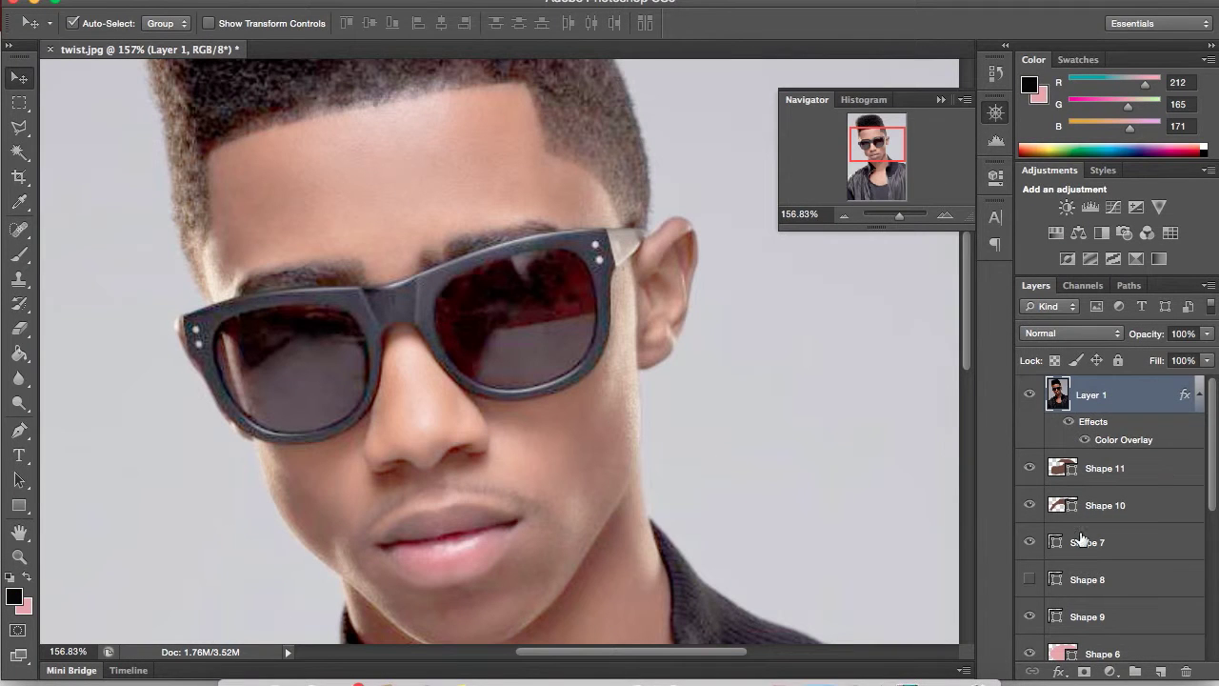
scroll(1082, 540, "down", 5)
left_click(1119, 571)
left_click(1160, 673)
key("p")
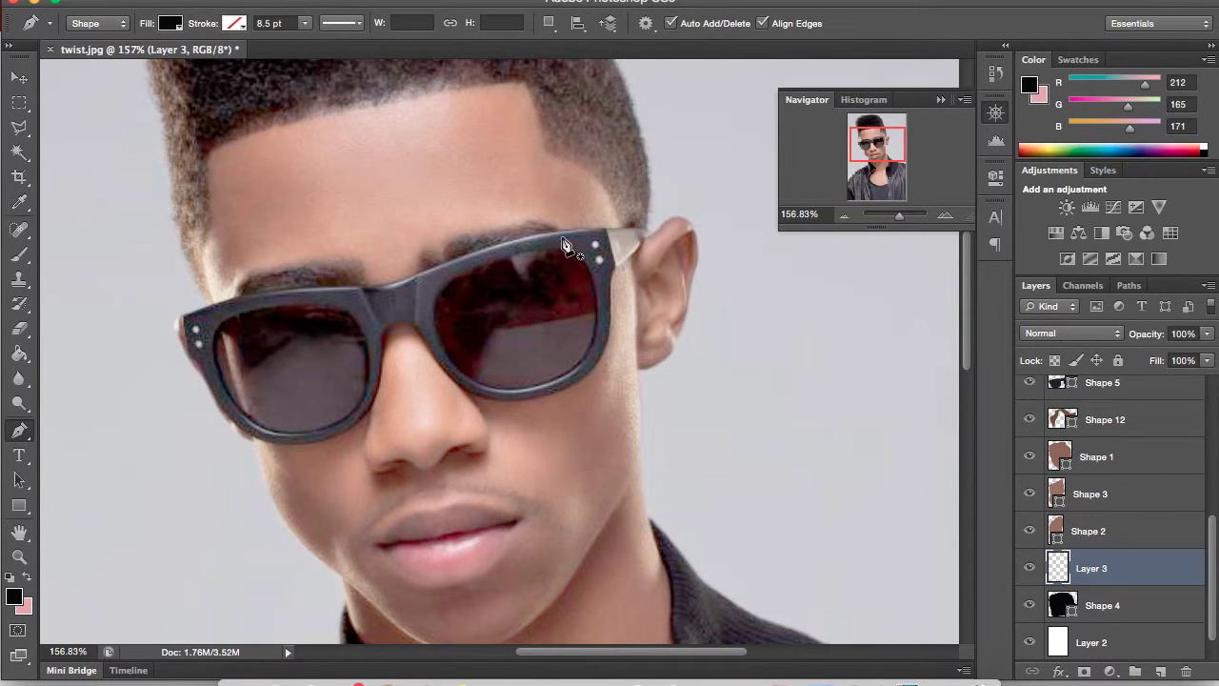
Step: Trace the eyebrow above the image's right lens as a closed black Pen shape, undoing the misplaced starting point
left_click(543, 228)
left_click(562, 236)
key("super+z")
left_click(547, 223)
left_click(534, 221)
left_click(507, 224)
left_click(483, 230)
left_click(465, 233)
left_click(454, 240)
left_click(446, 248)
left_click(425, 256)
left_click(422, 273)
left_click(442, 278)
left_click(503, 252)
left_click(562, 237)
Step: Trace the eyebrow above the image's left lens as a black Pen shape about 89 by 31 px, and hide Layer 1
left_click(365, 287)
left_click(363, 266)
left_click(348, 254)
left_click(323, 258)
left_click(300, 262)
left_click(271, 269)
left_click(240, 283)
left_click(237, 301)
left_click(295, 299)
left_click(335, 299)
scroll(1147, 479, "up", 5)
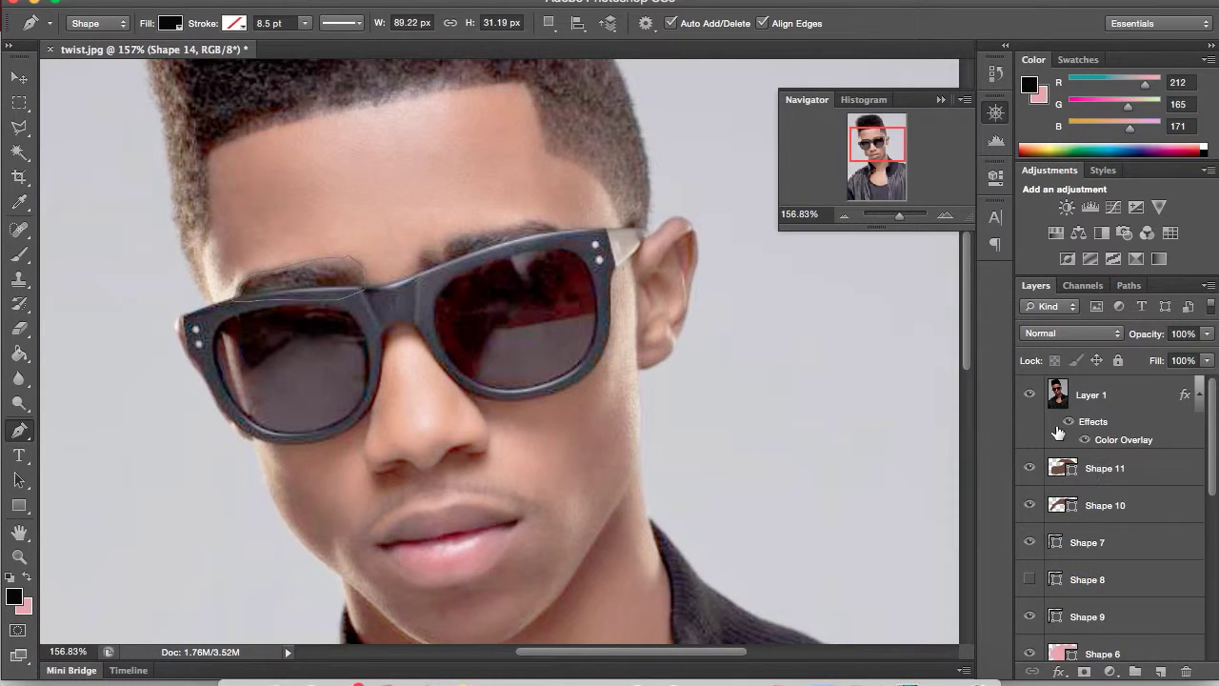
left_click(1029, 400)
scroll(1181, 503, "down", 5)
double_click(1181, 503)
left_click(721, 435)
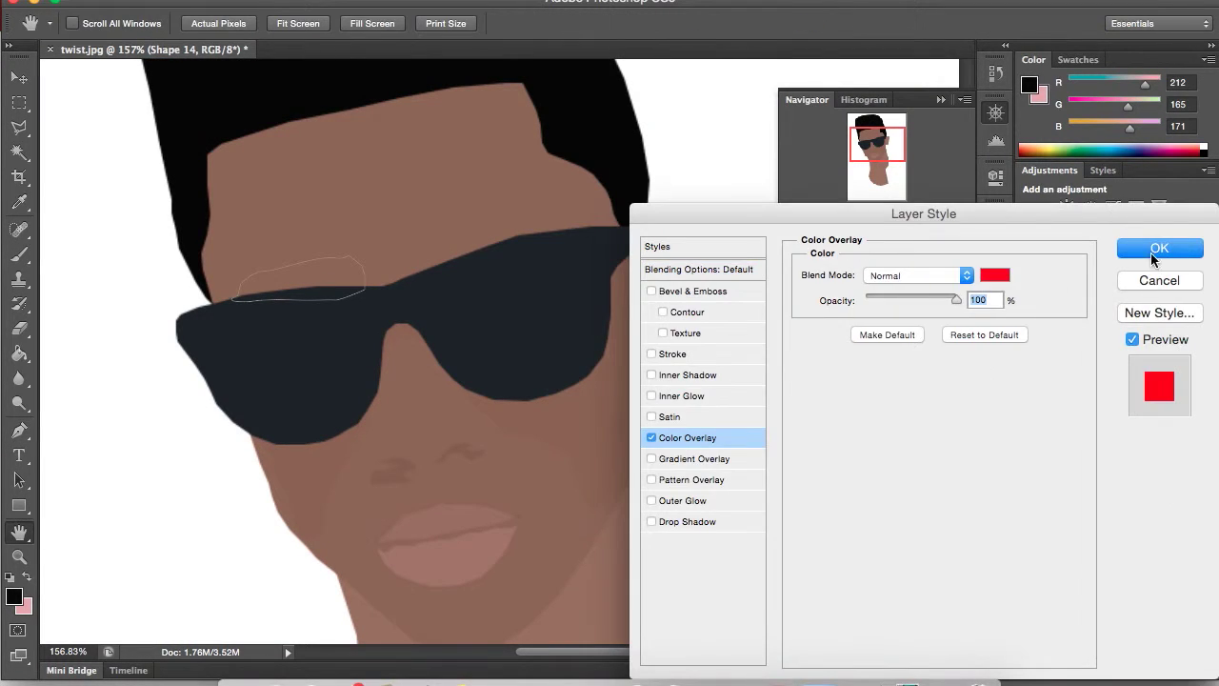
left_click(1157, 278)
Step: Move both eyebrow shapes together in the layer stack to just above the face shape, Shape 1
left_click(1143, 534, "shift")
scroll(1143, 448, "up", 2)
left_click_drag(1133, 577, 1099, 452)
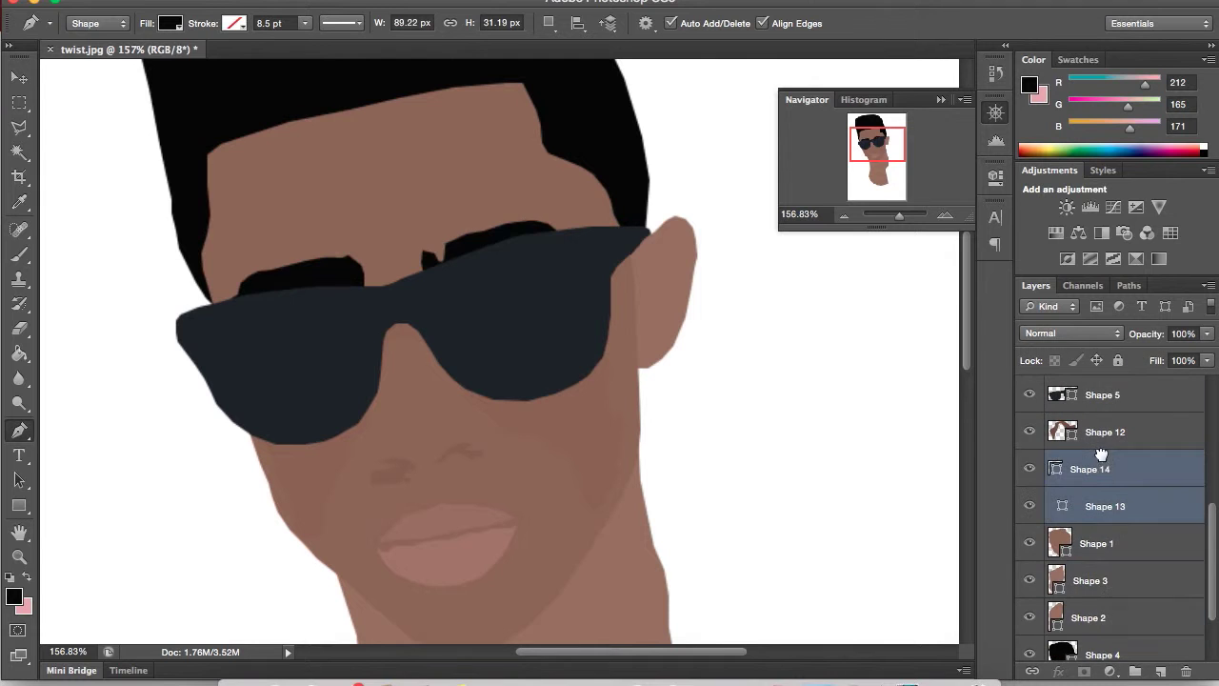
Step: Compare the eyebrows and face with the source photo by toggling Layer 1's visibility
scroll(1160, 430, "up", 5)
left_click(1030, 396)
left_click(1032, 399)
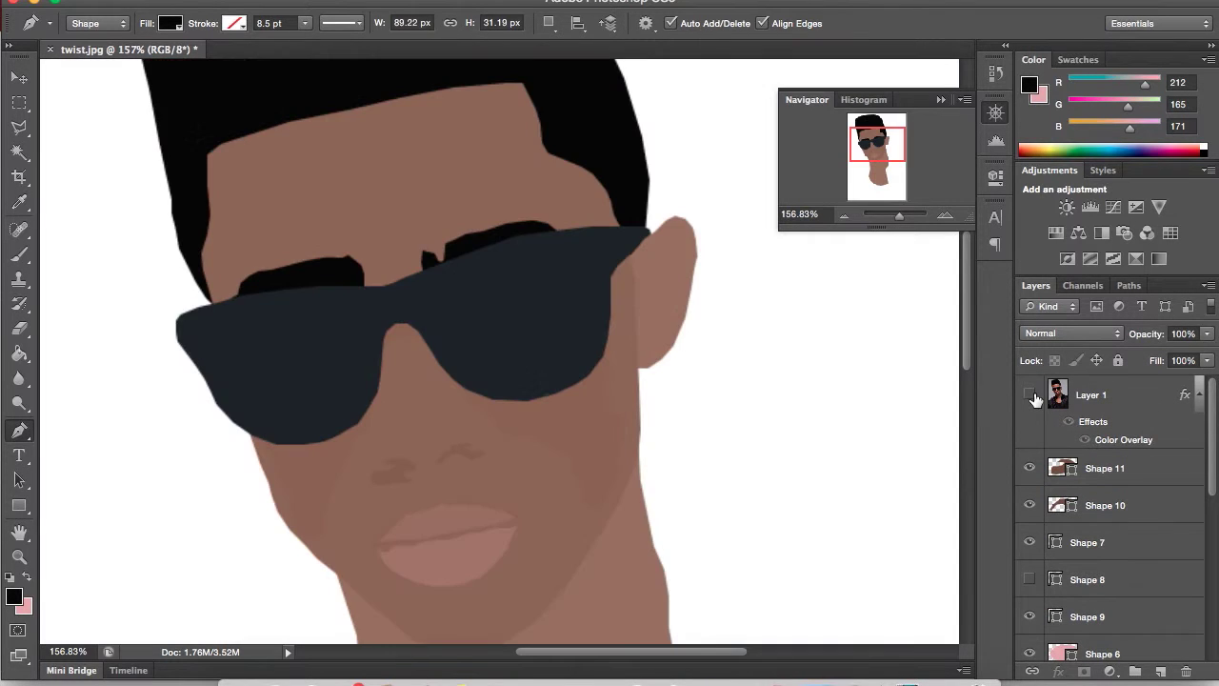
left_click_drag(885, 125, 879, 148)
left_click(1031, 394)
left_click(1032, 395)
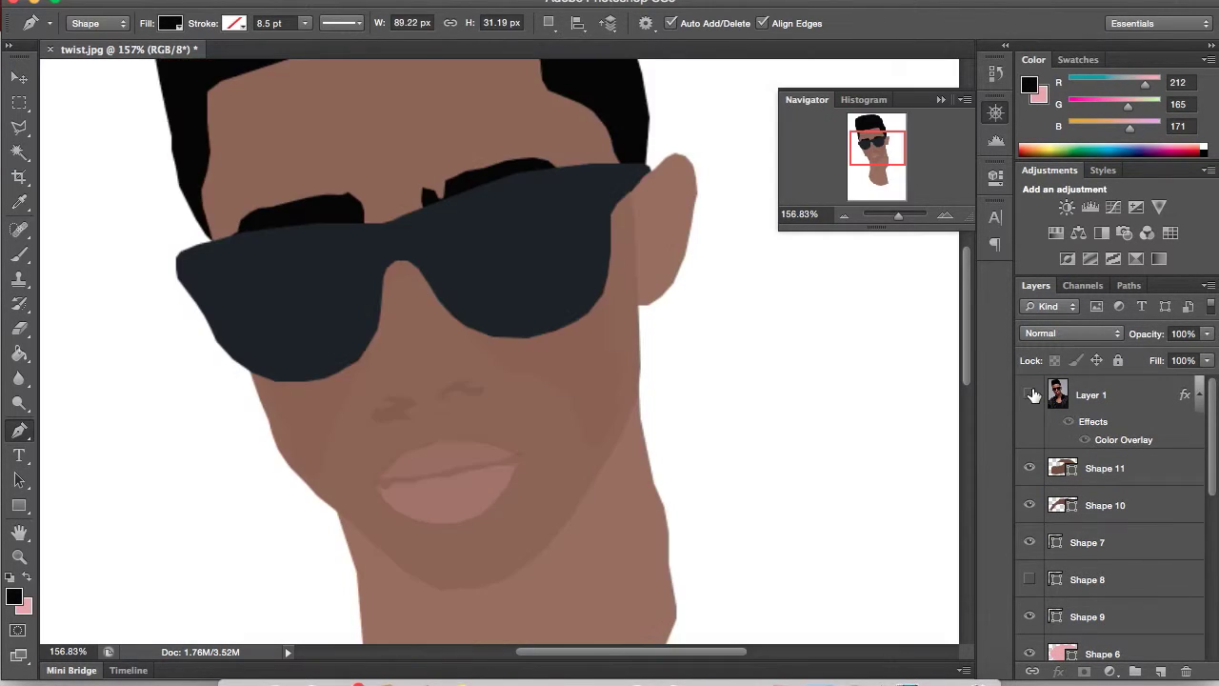
Step: Add a new layer directly beneath the face shape, Shape 1, and show the source photo, Layer 1
scroll(1120, 579, "down", 8)
left_click(1133, 482)
left_click(1119, 511)
left_click(1160, 671)
scroll(1137, 457, "up", 10)
left_click(1030, 395)
Step: Trace the shadow under the jaw and down the neck as a closed black Pen shape about 193 by 242 px
left_click(633, 400)
left_click(633, 445)
left_click(624, 495)
left_click(591, 533)
left_click(566, 562)
left_click(537, 600)
left_click(514, 614)
left_click(497, 625)
left_click(476, 637)
scroll(480, 609, "down", 3)
left_click(465, 555)
left_click(451, 599)
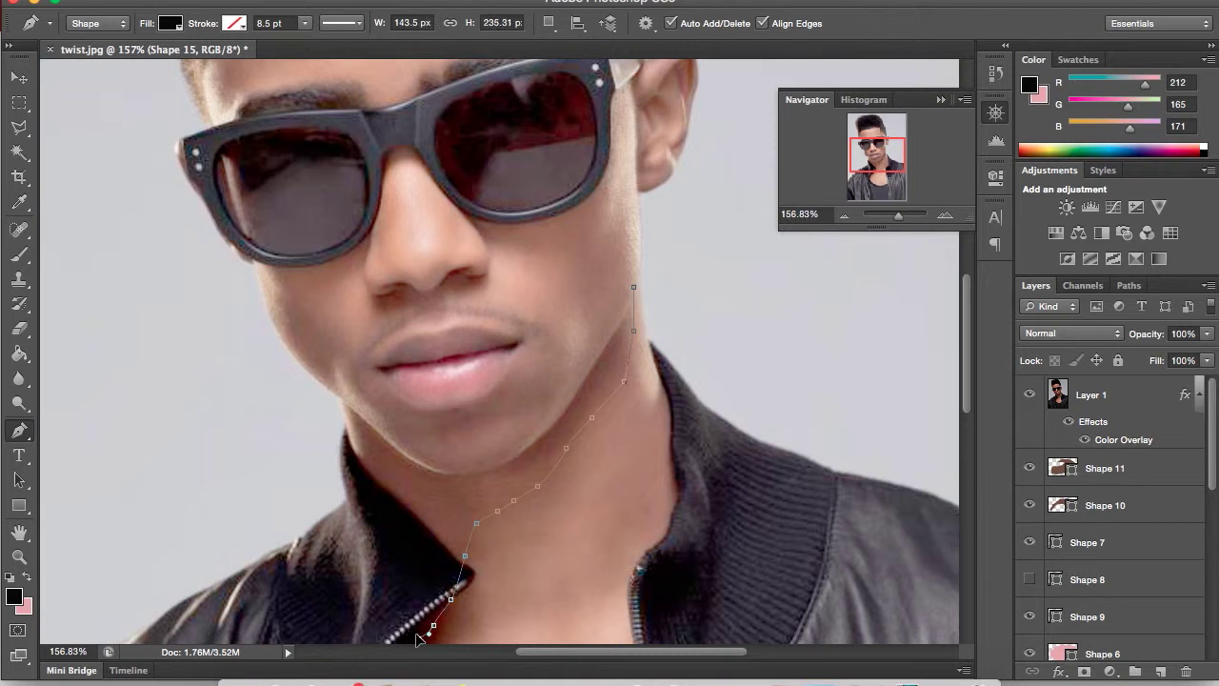
left_click(361, 471)
left_click(352, 419)
left_click(350, 379)
left_click(633, 287)
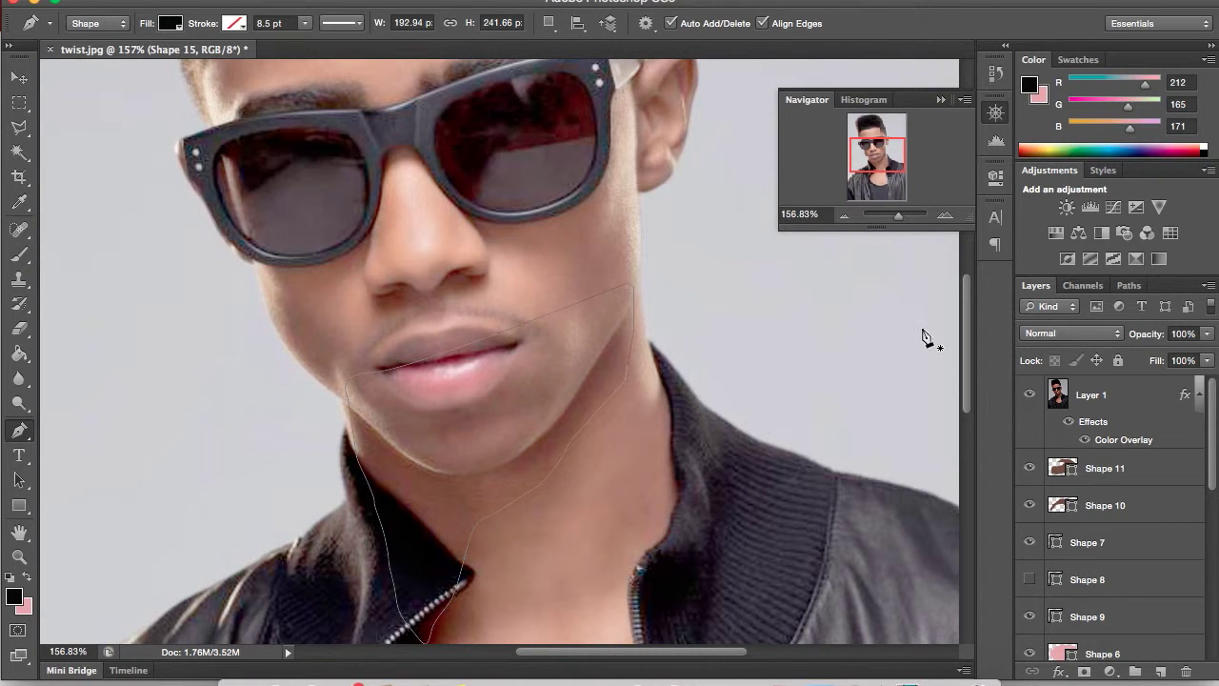
Step: Hide Layer 1 and lower the neck shadow shape's opacity to 7%
left_click(1029, 394)
left_click(1206, 334)
left_click_drag(1209, 357, 1123, 366)
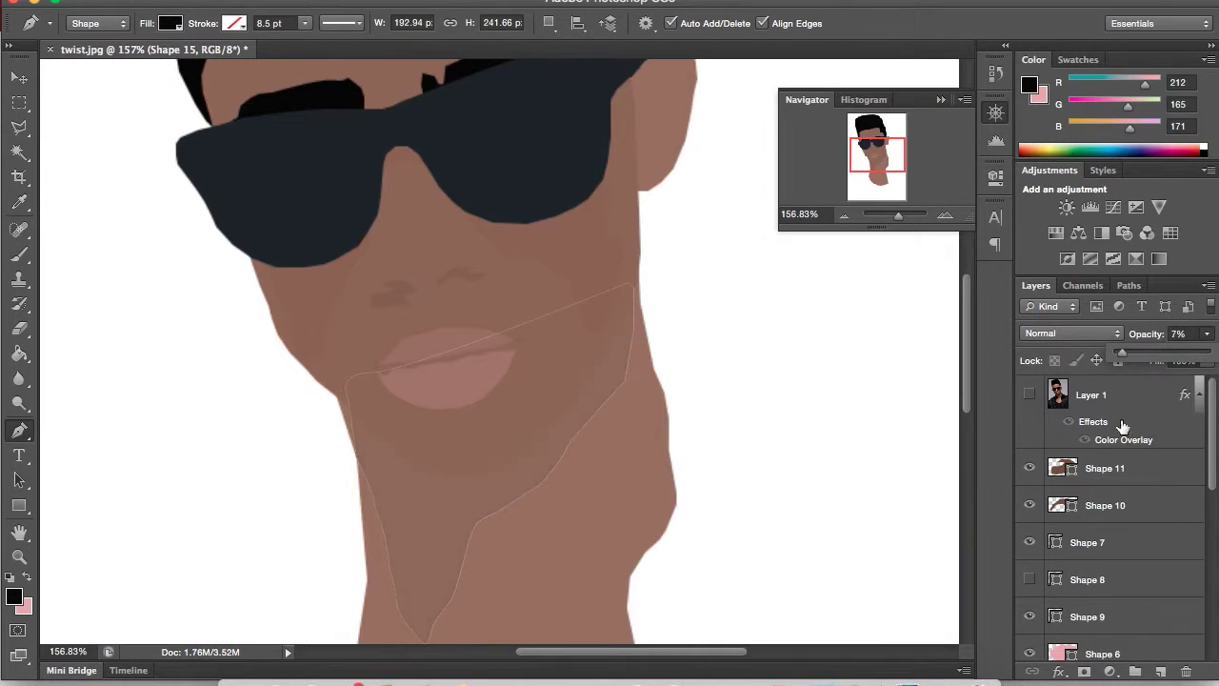
left_click(1149, 400)
Step: Select the neck shadow shape with the Move tool and raise its opacity slightly for a darker shadow
key("v")
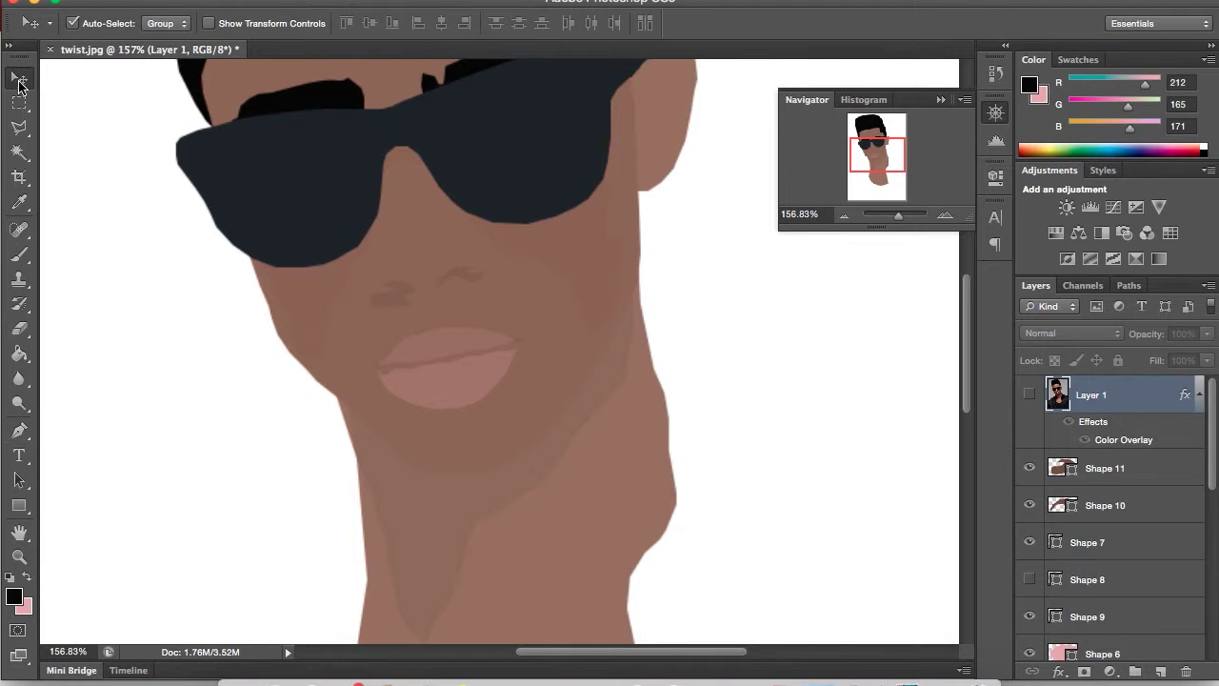
left_click(416, 547)
left_click(1206, 334)
left_click_drag(1118, 352, 1132, 354)
left_click(1133, 411)
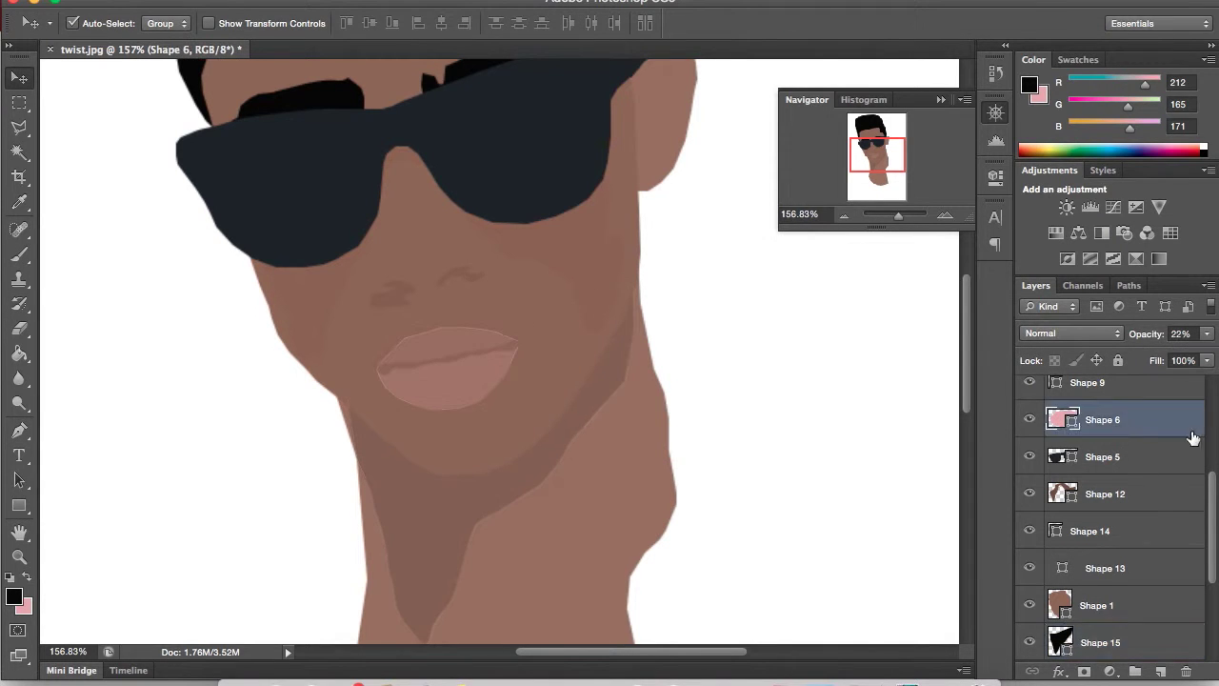
Step: Review the shaded head and neck at about 116% zoom, with Layer 1 selected to clear the lip outline
scroll(1109, 448, "up", 3)
left_click_drag(892, 154, 891, 145)
left_click_drag(901, 221, 896, 219)
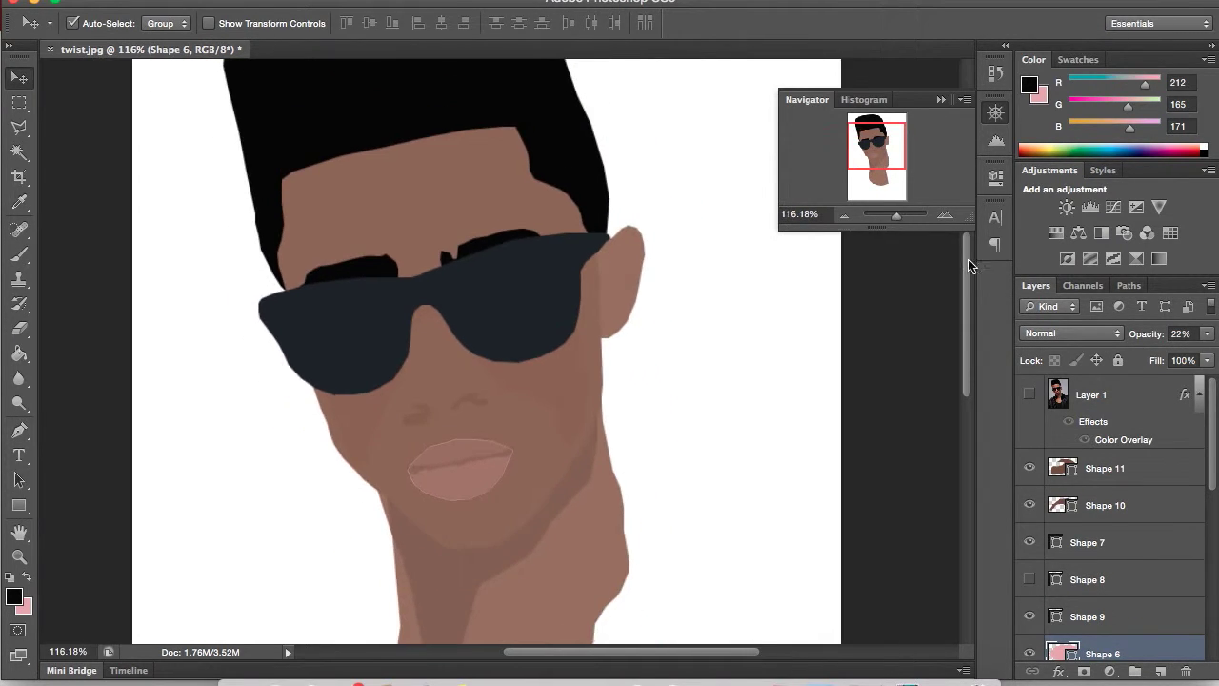
left_click(1092, 400)
left_click_drag(882, 154, 876, 147)
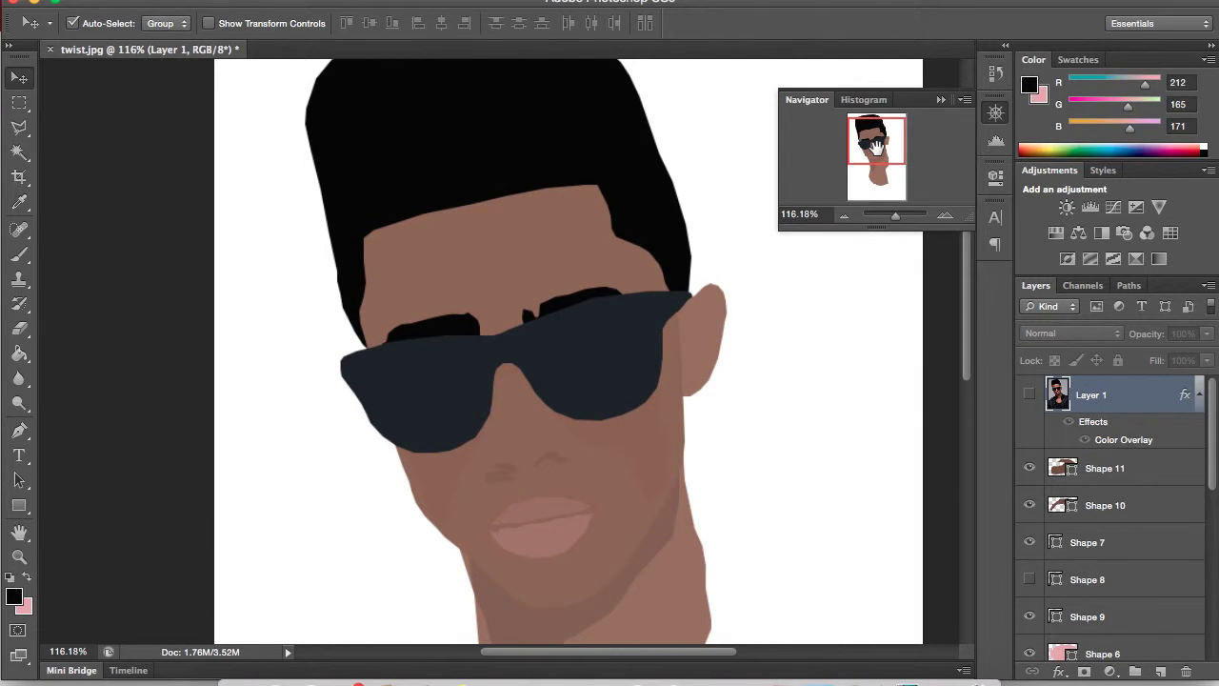